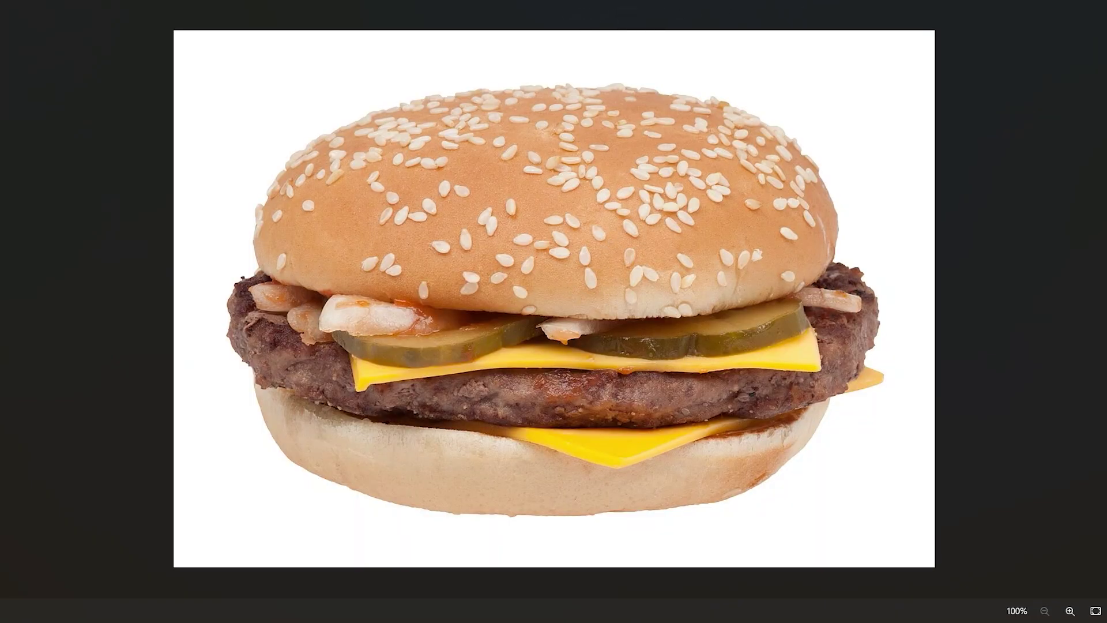
# Exit full-screen on the cheeseburger photo so Discord shows behind it
pyautogui.press('Escape')
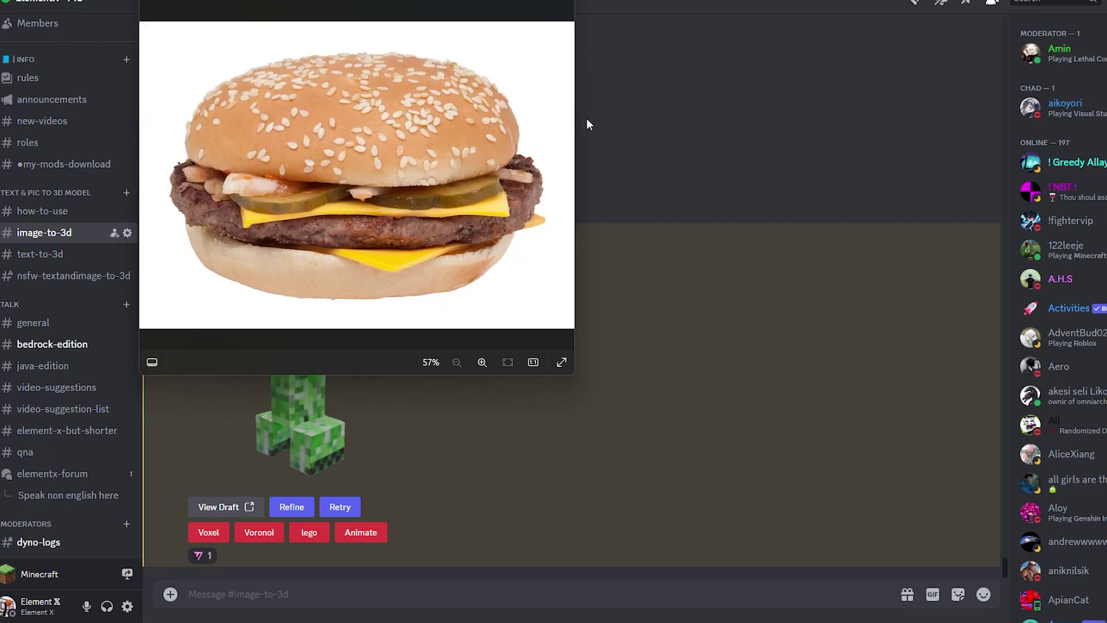
# Send the image-based /create command with the burger photo, then view and orbit the Tripo draft
pyautogui.click(281, 585)
pyautogui.write('/CREATE')
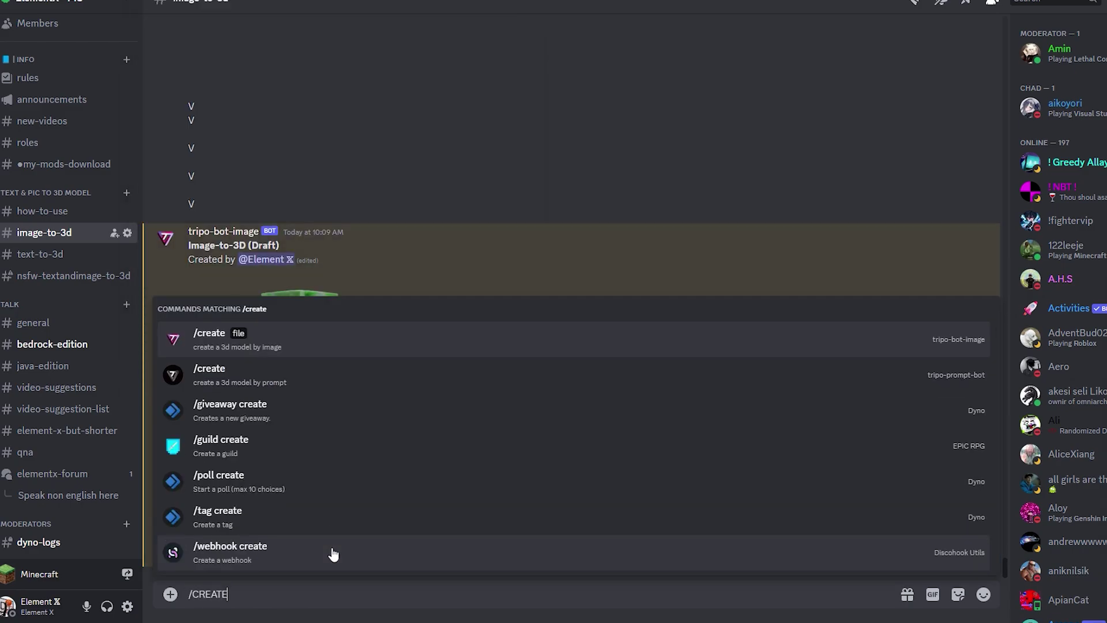
pyautogui.press('Return')
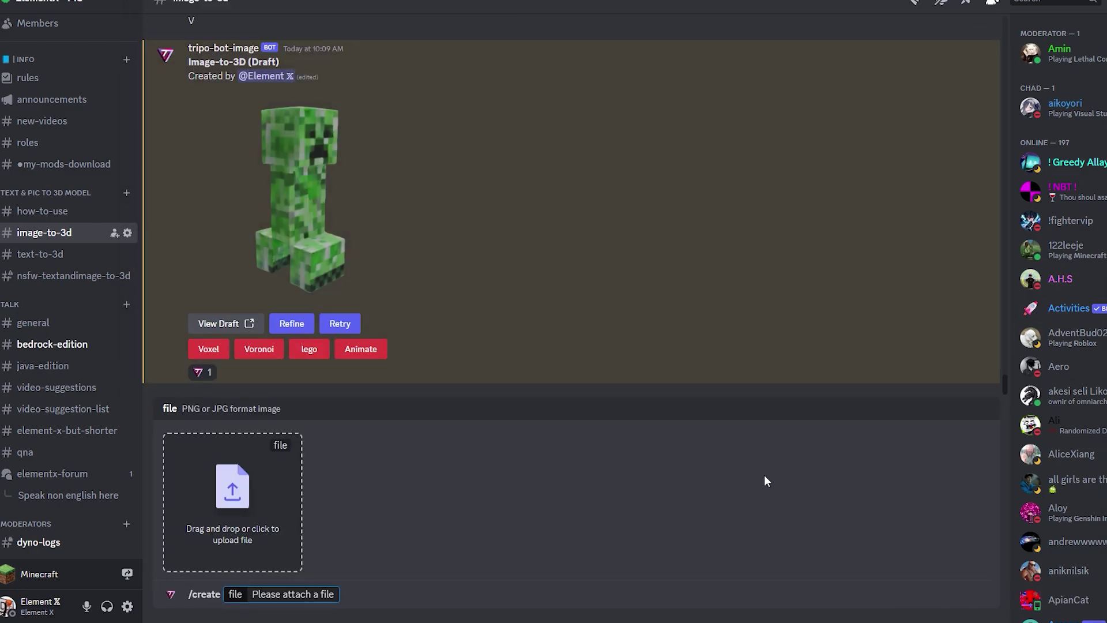
pyautogui.moveTo(764, 481); pyautogui.dragTo(251, 502)
pyautogui.click(614, 604)
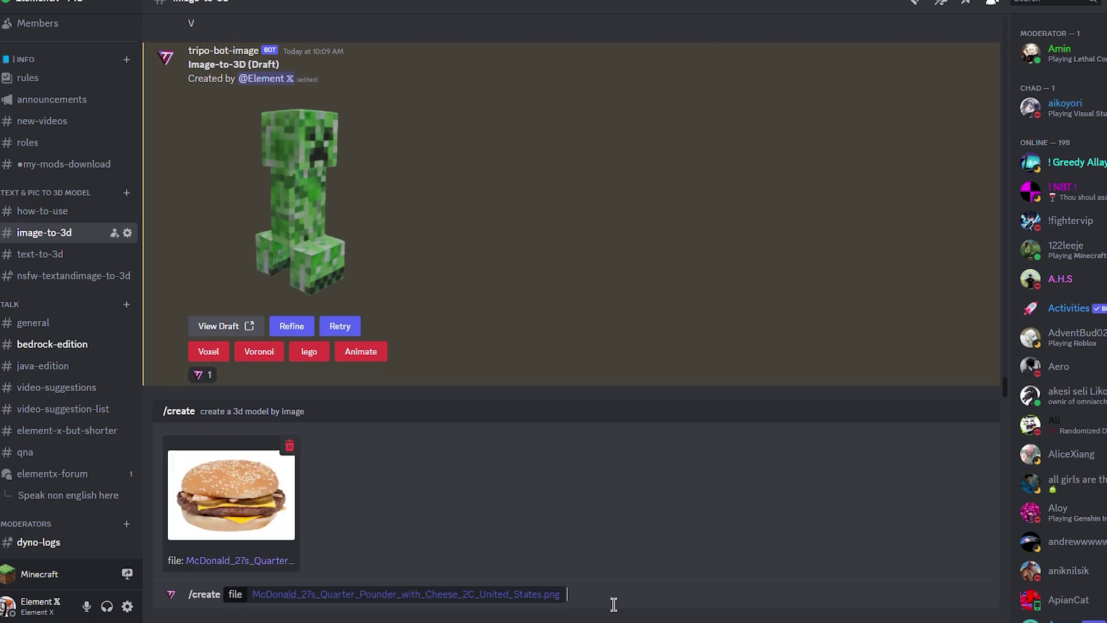
pyautogui.press('Return')
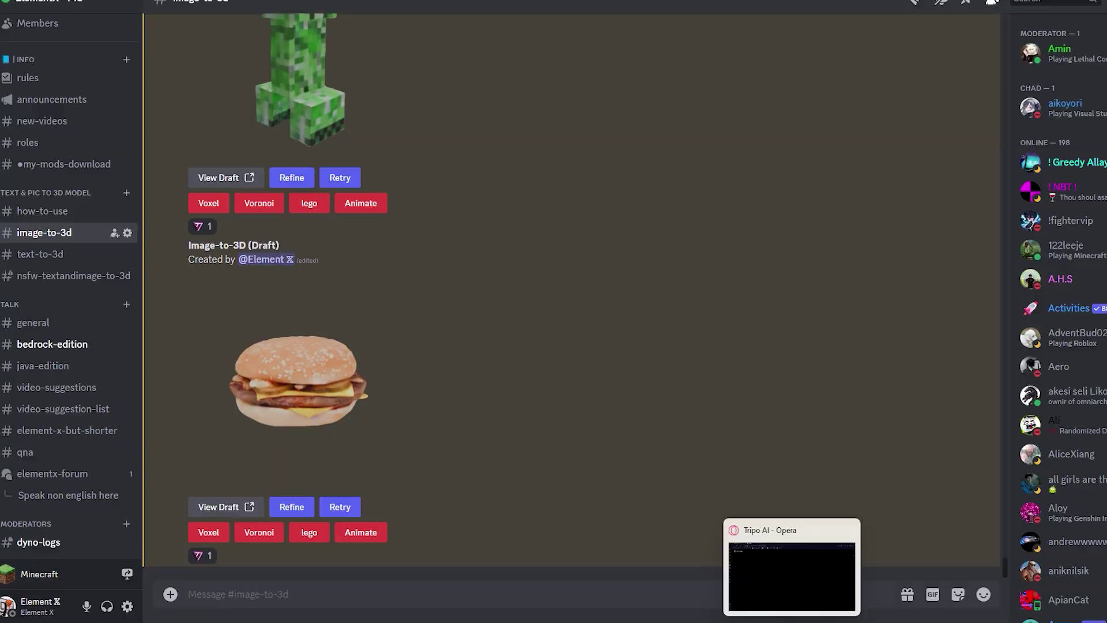
pyautogui.click(792, 620)
pyautogui.moveTo(617, 361); pyautogui.dragTo(755, 565)
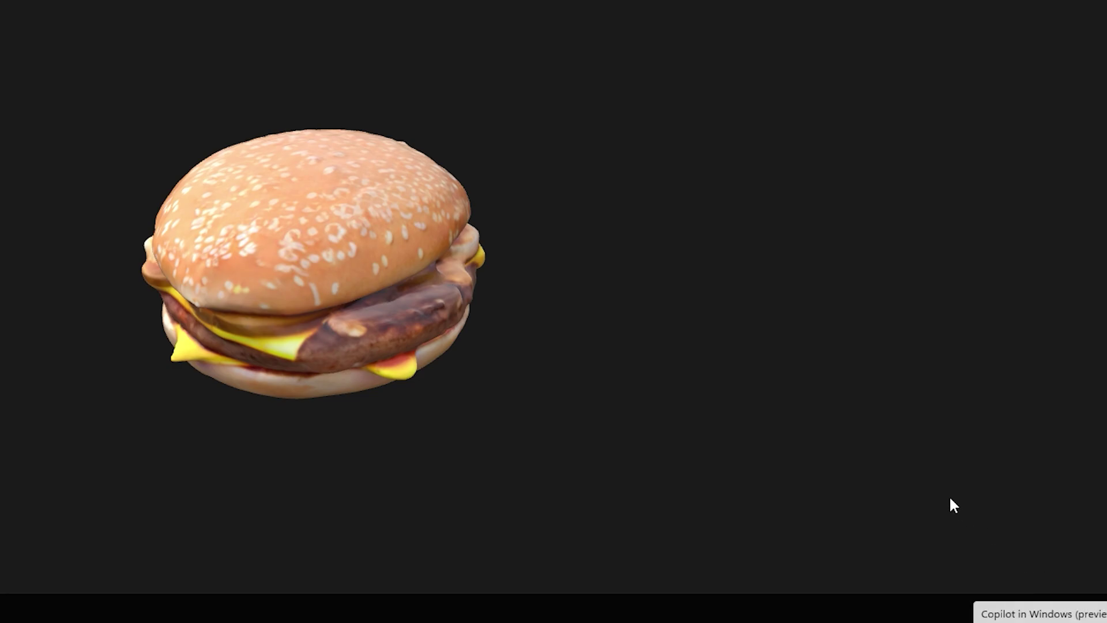
# Zoom into the 3D burger preview on the Tripo share page
pyautogui.scroll(5, 952, 504)
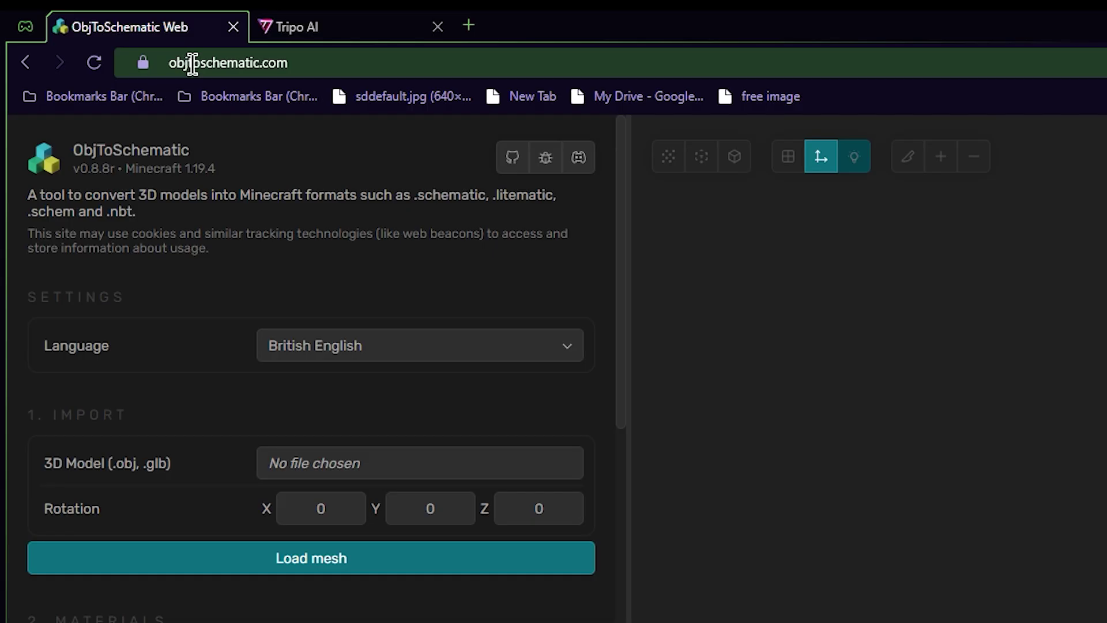
# Load model (8).glb from downloads into ObjToSchematic as a textured burger mesh
pyautogui.moveTo(81, 2); pyautogui.dragTo(112, 2)
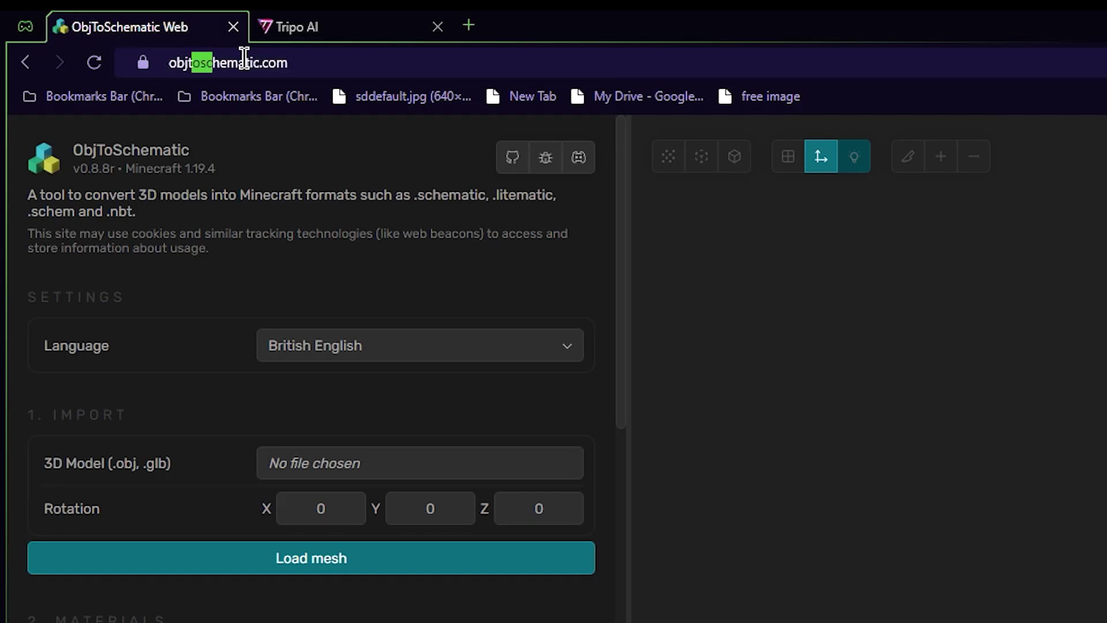
pyautogui.click(463, 195)
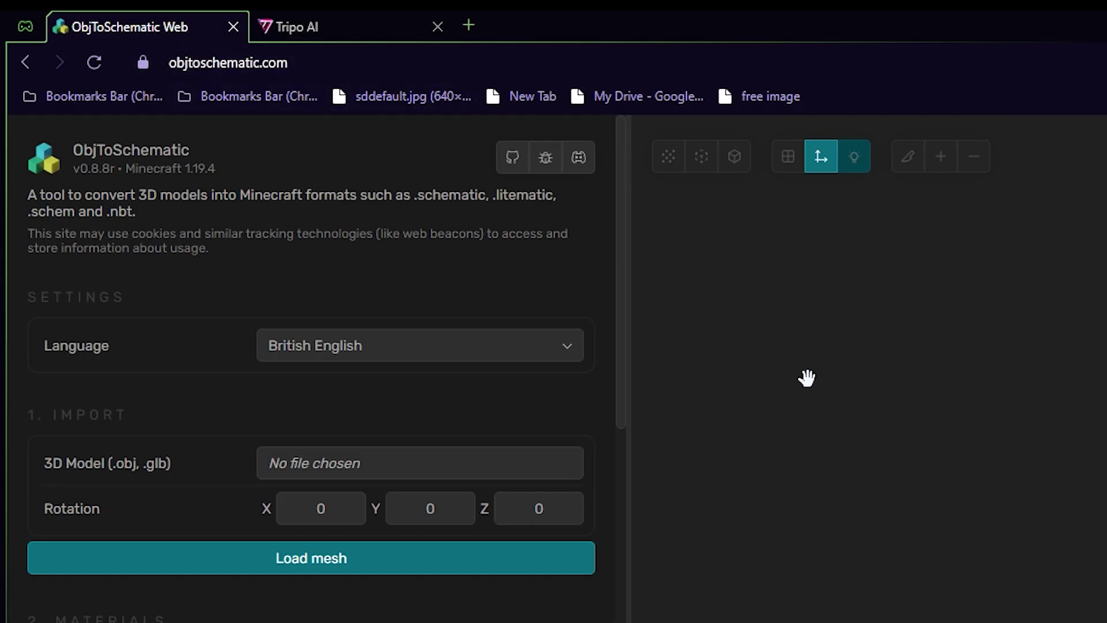
pyautogui.click(310, 453)
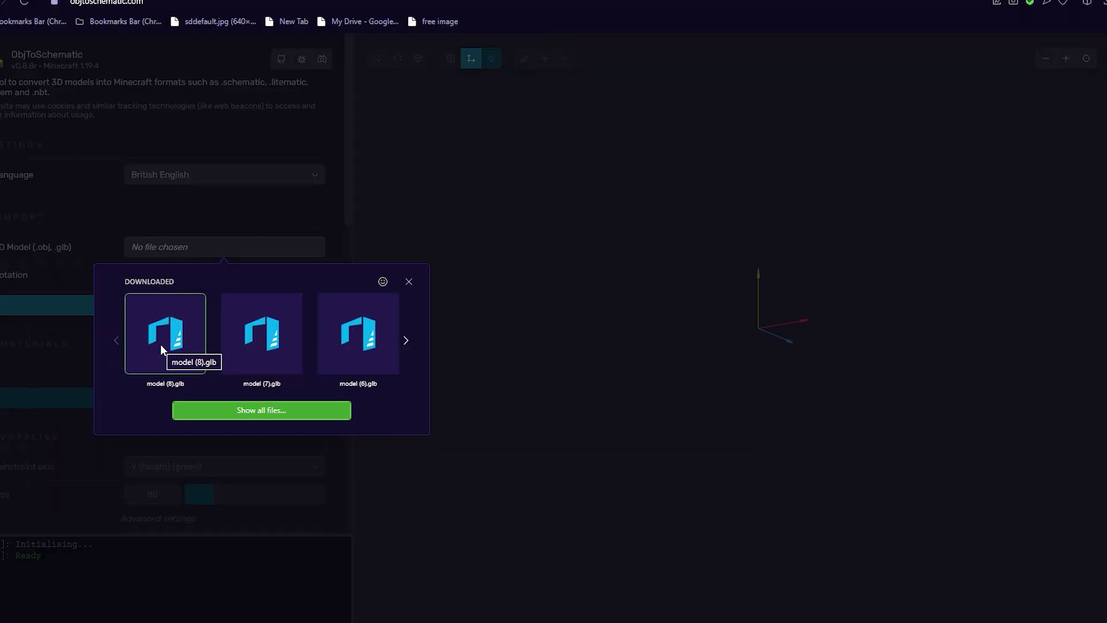
pyautogui.click(160, 344)
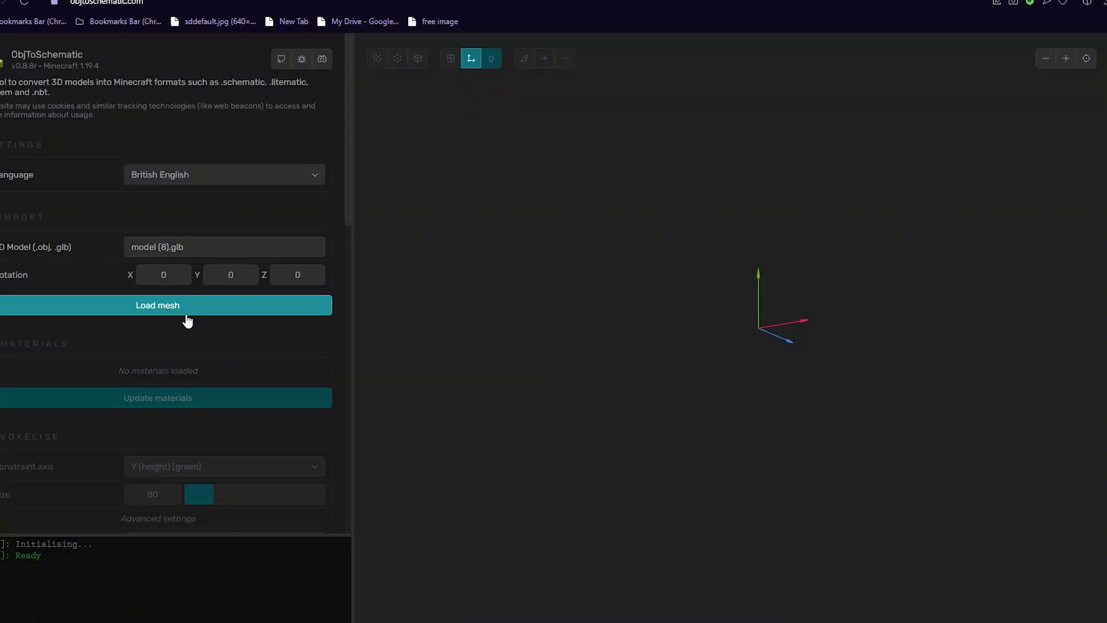
pyautogui.click(184, 312)
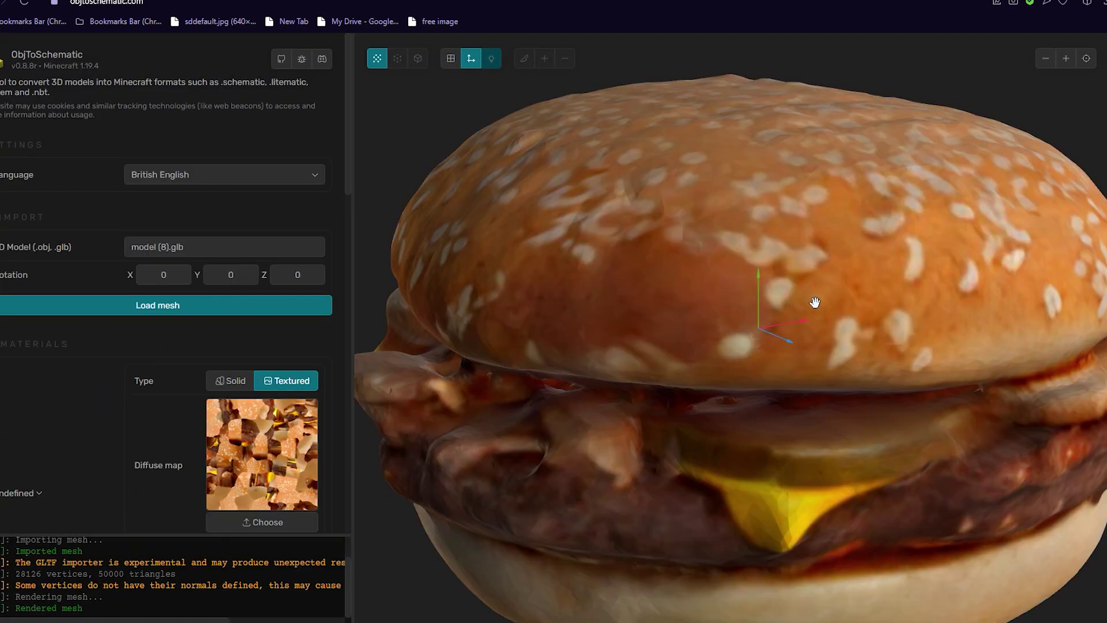
# Find the Voxelise section and select its Size value to replace it with 40
pyautogui.moveTo(815, 302); pyautogui.dragTo(767, 294)
pyautogui.scroll(-5, 796, 375)
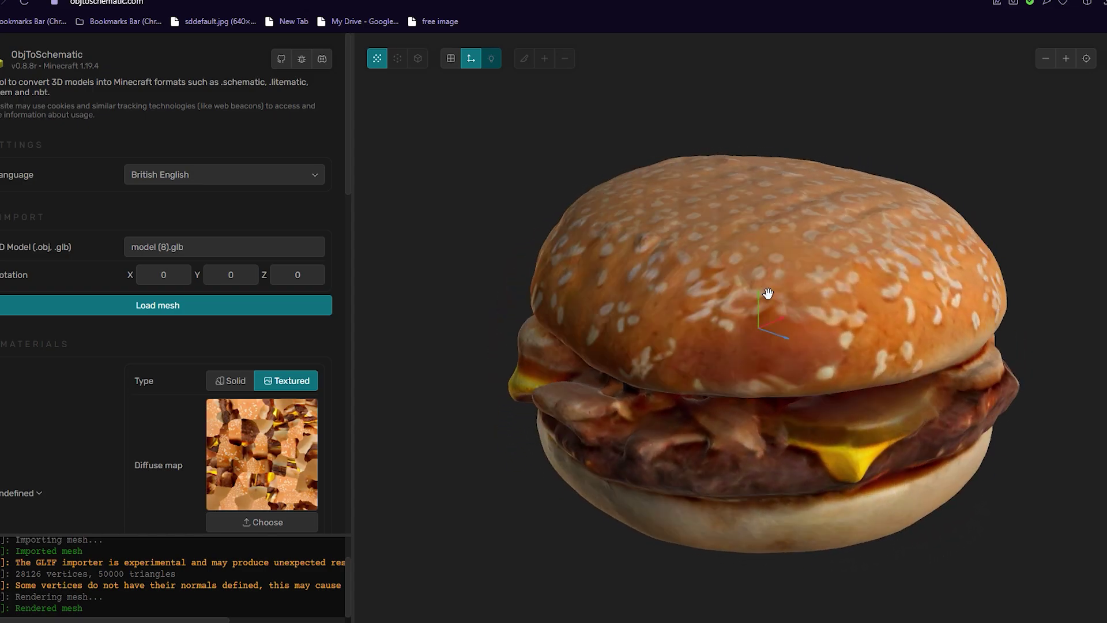
pyautogui.scroll(-5, 142, 424)
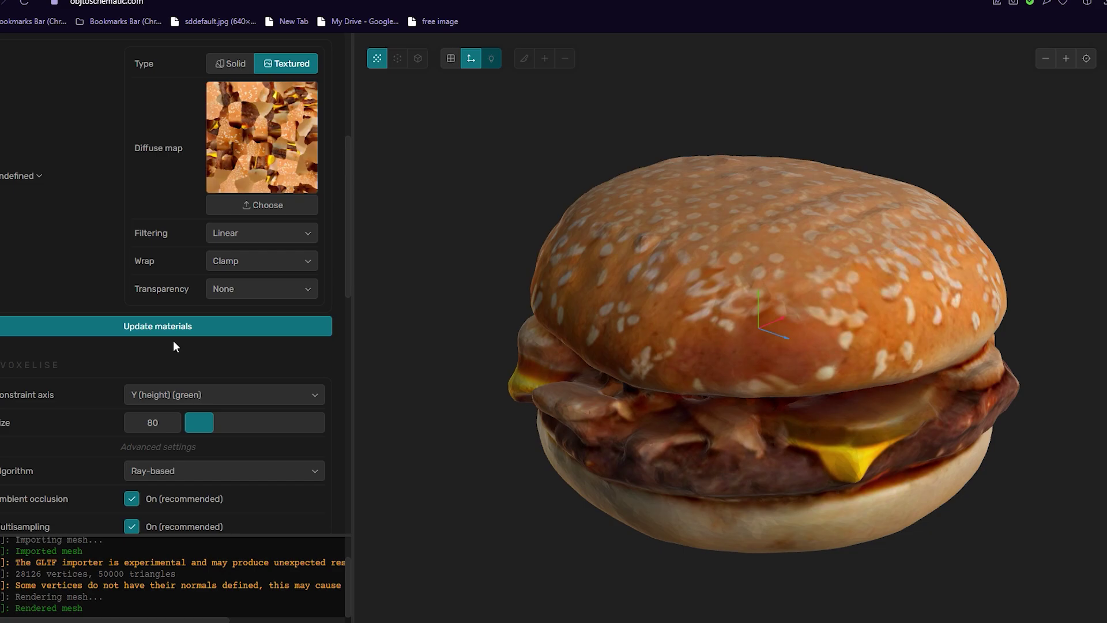
pyautogui.scroll(3, 6, 253)
pyautogui.scroll(-5, 121, 274)
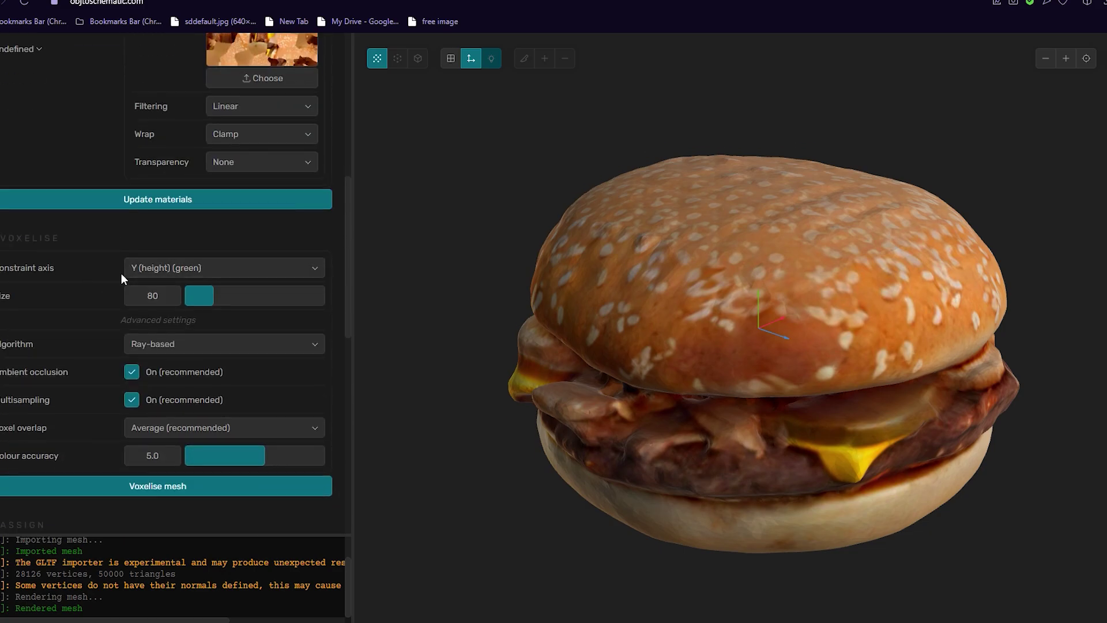
pyautogui.doubleClick(155, 295)
# Voxelise the burger at size 40 and inspect the blocky result from top and side
pyautogui.click(203, 492)
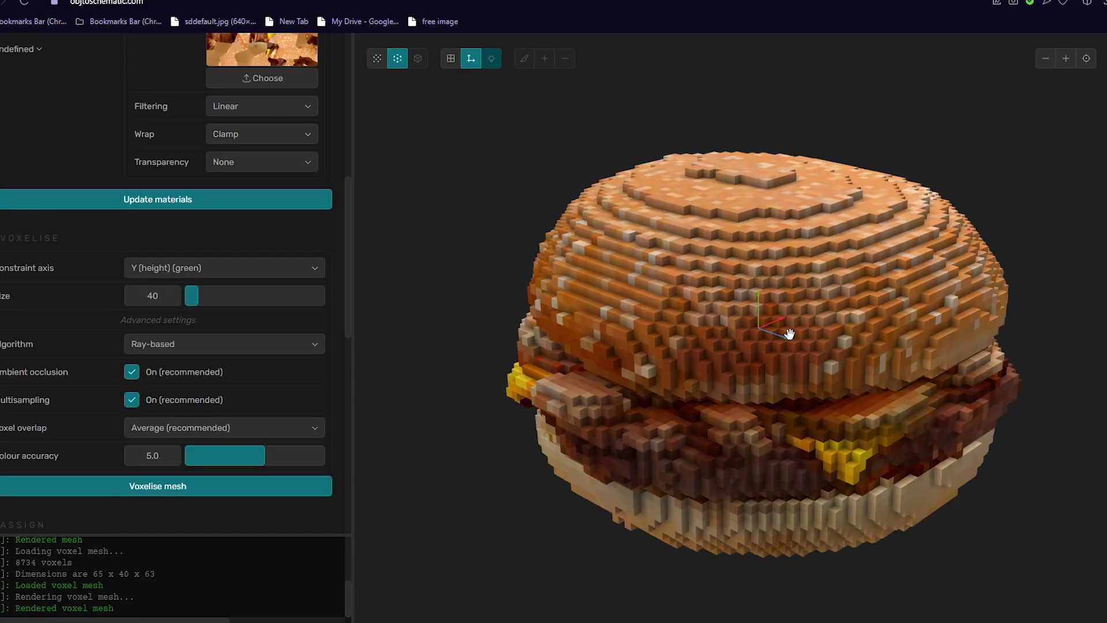
pyautogui.moveTo(789, 333)
pyautogui.mouseDown()
pyautogui.moveTo(880, 364)
pyautogui.moveTo(710, 366)
pyautogui.moveTo(701, 352)
pyautogui.moveTo(755, 348)
pyautogui.moveTo(777, 325)
pyautogui.mouseUp()
pyautogui.moveTo(747, 396); pyautogui.dragTo(801, 386)
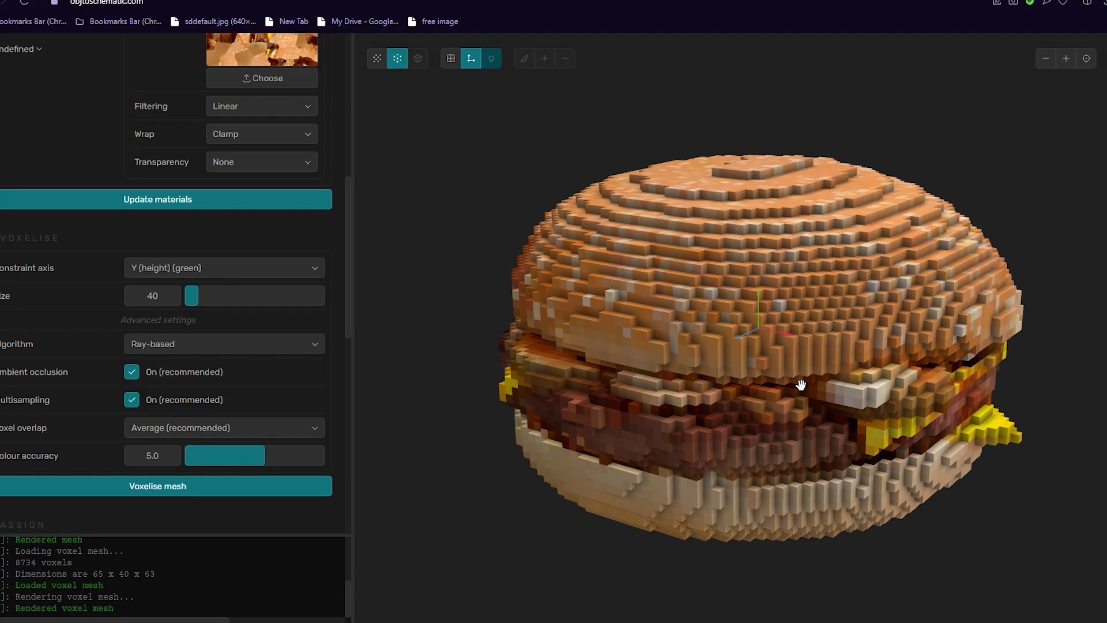
pyautogui.moveTo(822, 330); pyautogui.dragTo(379, 447)
pyautogui.scroll(-5, 218, 425)
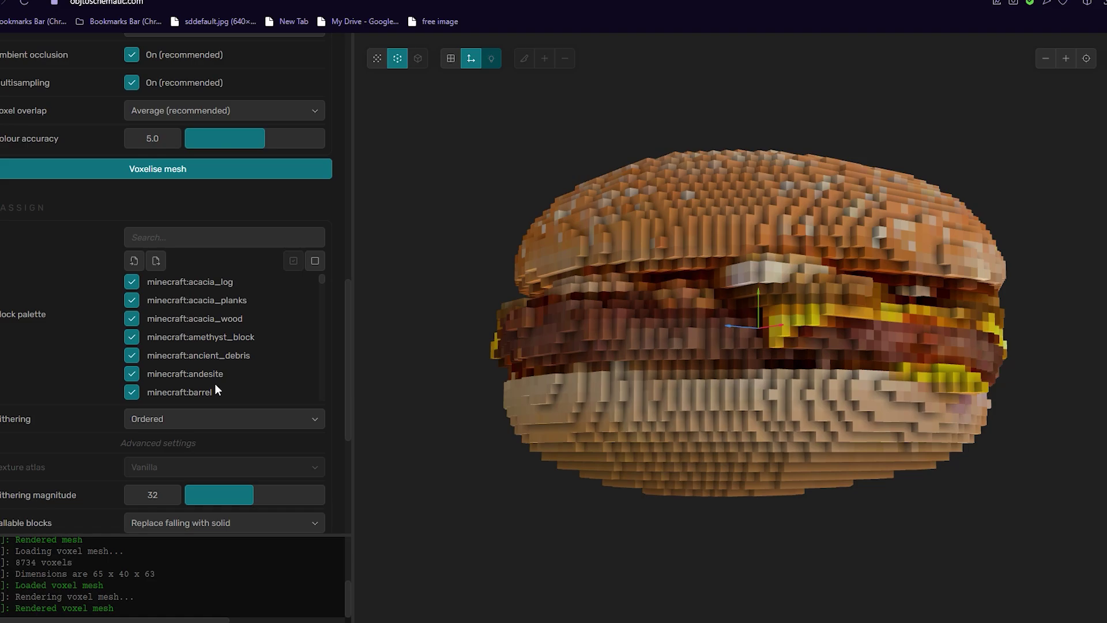
pyautogui.scroll(-5, 215, 383)
pyautogui.scroll(-5, 34, 424)
pyautogui.moveTo(510, 380); pyautogui.dragTo(649, 266)
pyautogui.moveTo(594, 341); pyautogui.dragTo(468, 401)
# Assign blocks to the voxel burger, then reassign with dithering magnitude 16 and colour accuracy 6.0
pyautogui.click(260, 413)
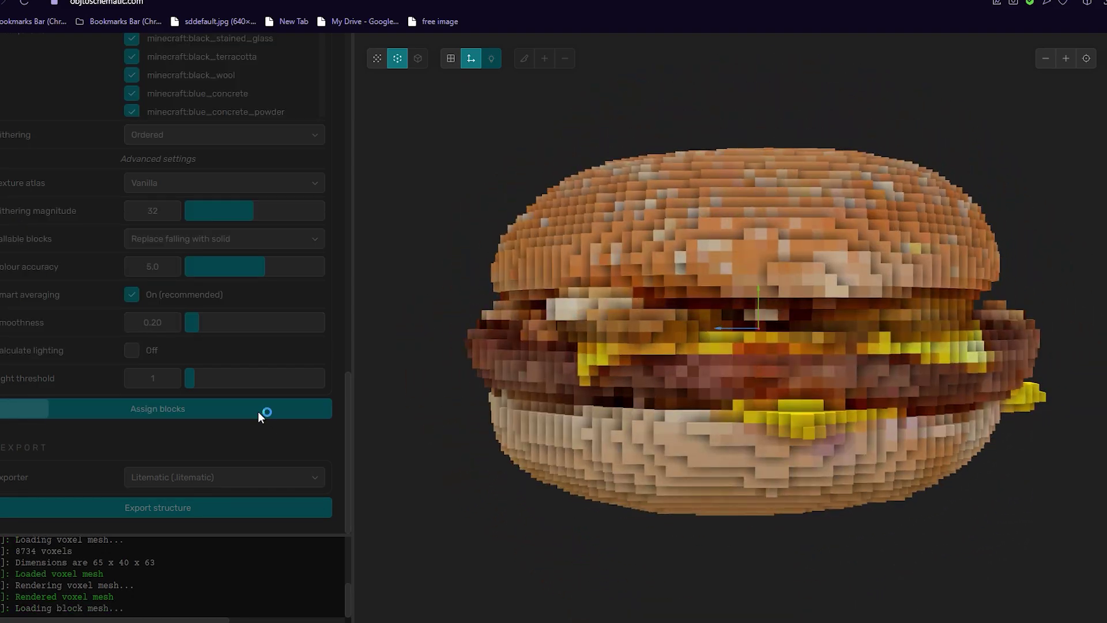
pyautogui.moveTo(732, 268); pyautogui.dragTo(710, 326)
pyautogui.moveTo(235, 230); pyautogui.dragTo(219, 230)
pyautogui.click(283, 266)
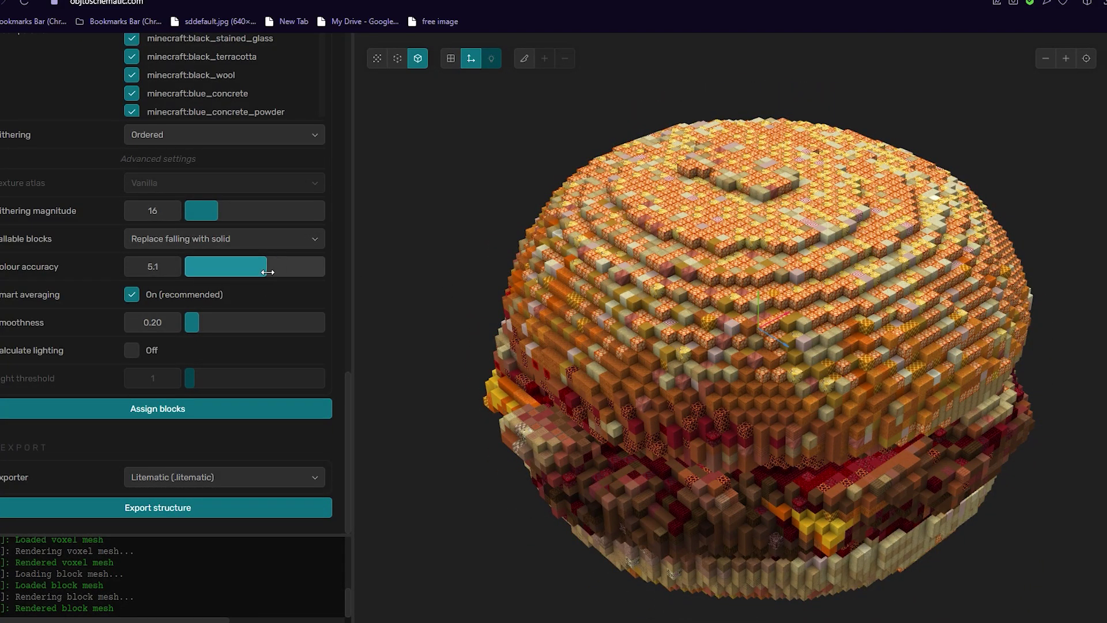
pyautogui.click(214, 413)
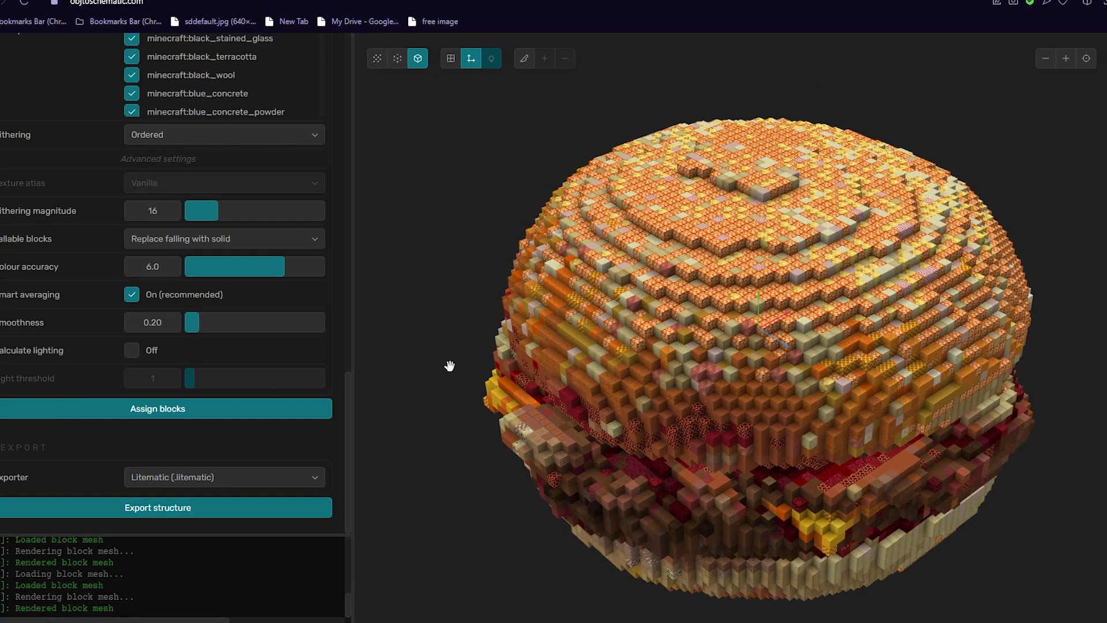
# Try smoothness 1.31, then settle on 0.31 and reassign the burger blocks
pyautogui.click(277, 322)
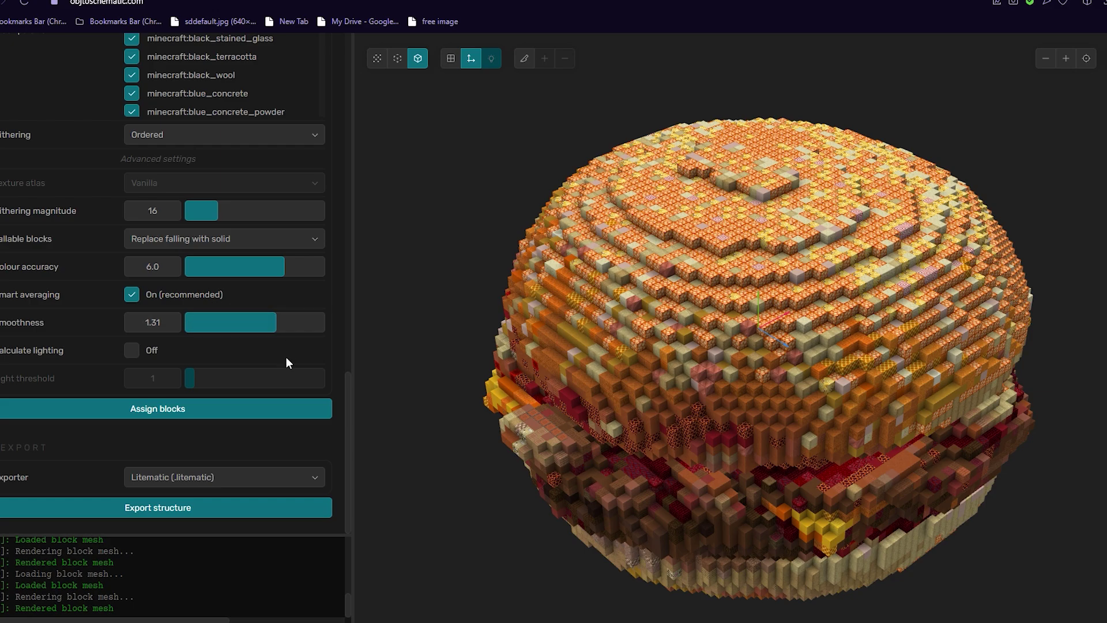
pyautogui.click(228, 413)
pyautogui.moveTo(718, 413); pyautogui.dragTo(802, 508)
pyautogui.click(208, 323)
pyautogui.click(222, 410)
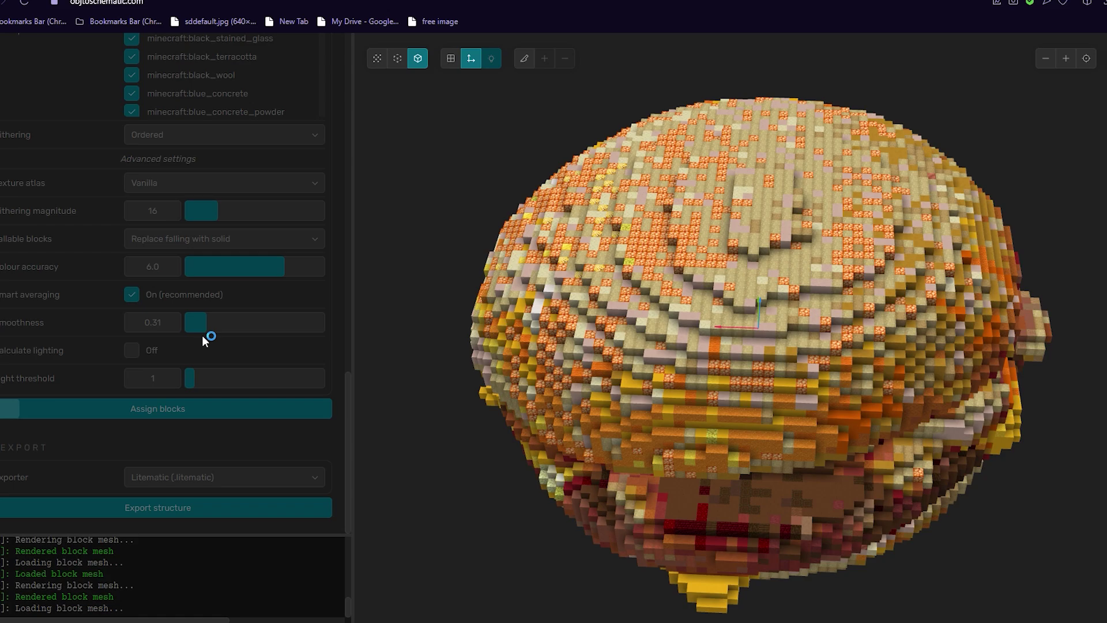
pyautogui.moveTo(440, 346); pyautogui.dragTo(838, 364)
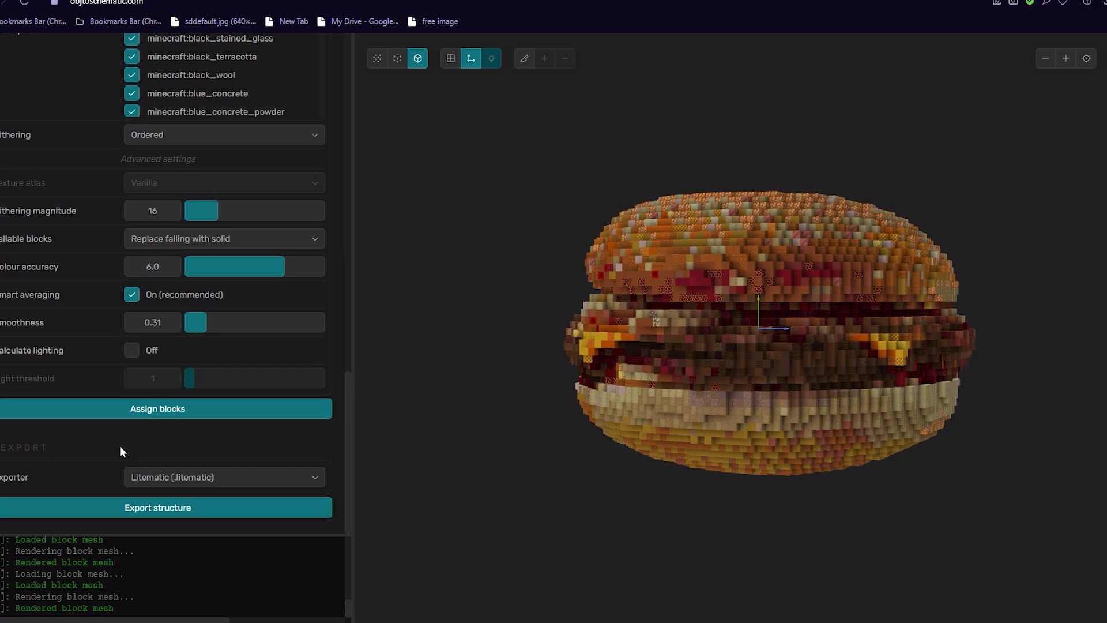
# Export the burger structure as Structure blocks (.nbt)
pyautogui.click(136, 478)
pyautogui.click(94, 481)
pyautogui.click(155, 478)
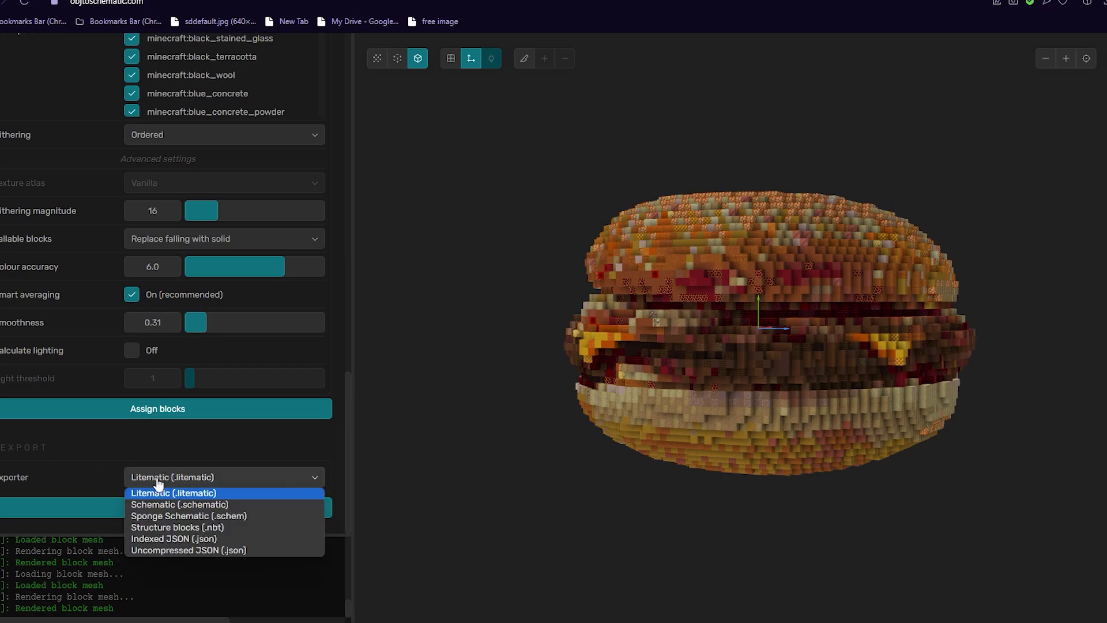
pyautogui.click(199, 528)
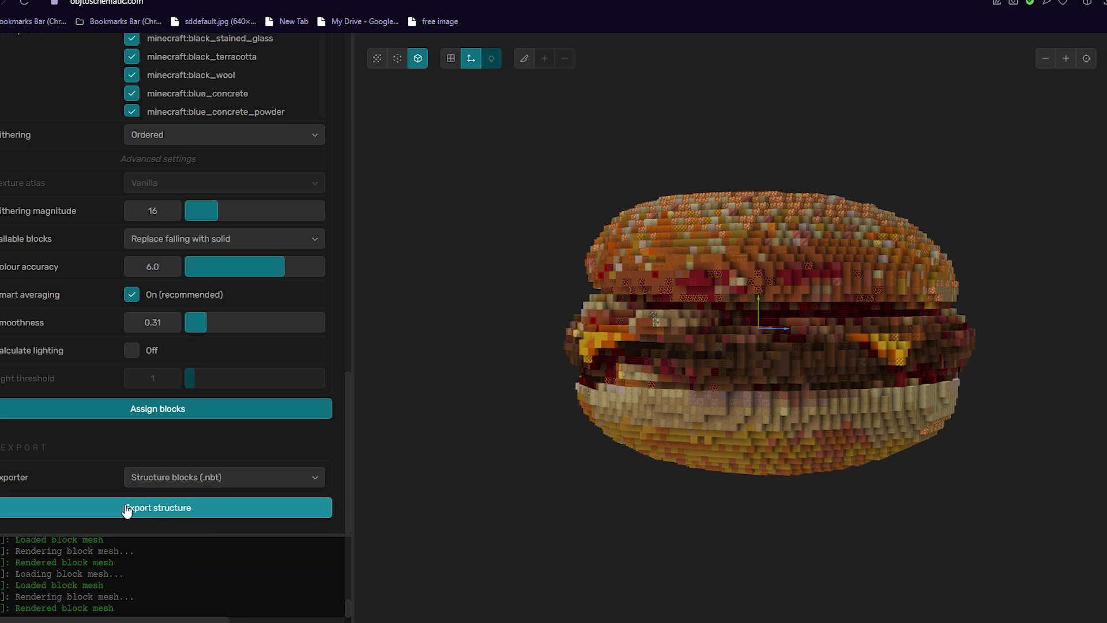
pyautogui.click(157, 510)
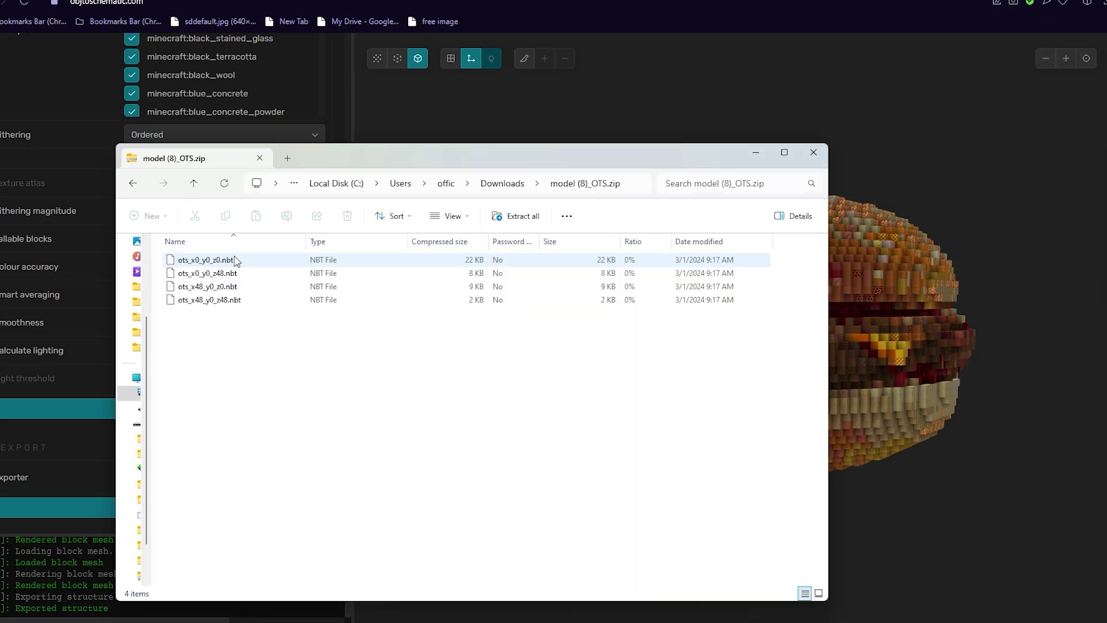
# Delete the four old .nbt files from the downloaded zip and close the archive
pyautogui.click(233, 261)
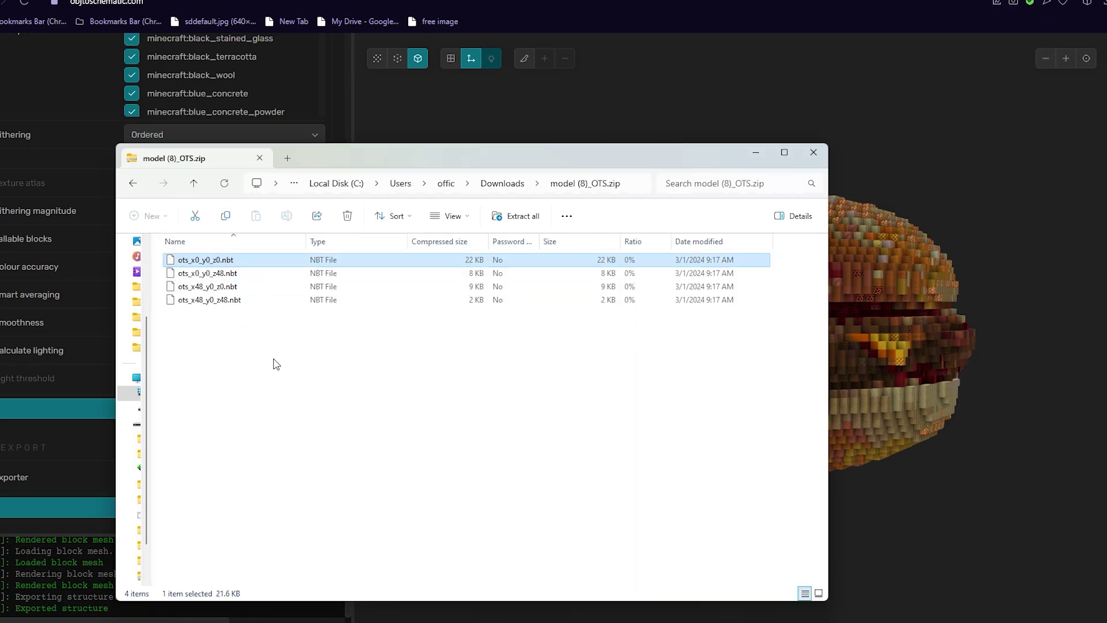
pyautogui.moveTo(234, 372); pyautogui.dragTo(249, 254)
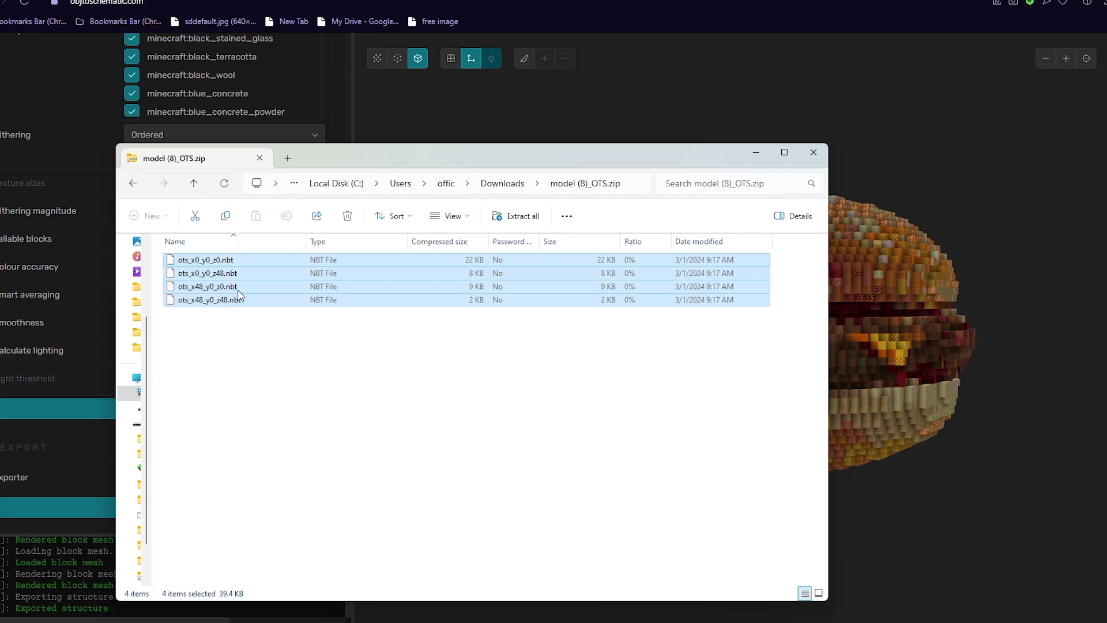
pyautogui.press('Delete')
pyautogui.click(604, 312)
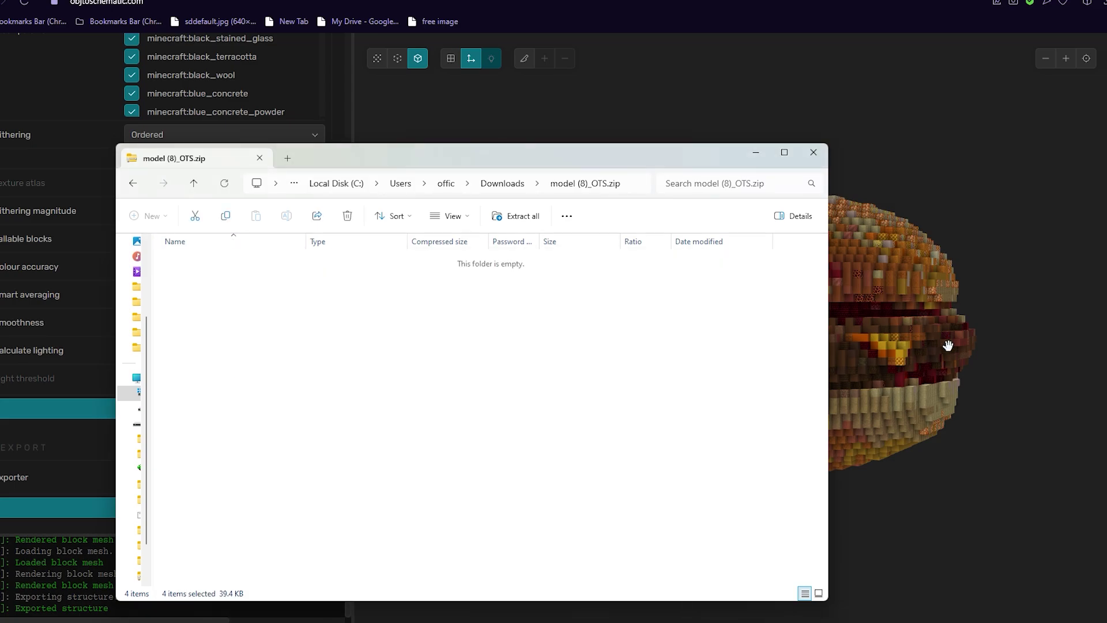
pyautogui.hotkey('alt', 'F4')
# Change the Voxelise Size from 40 to 30
pyautogui.scroll(3, 144, 380)
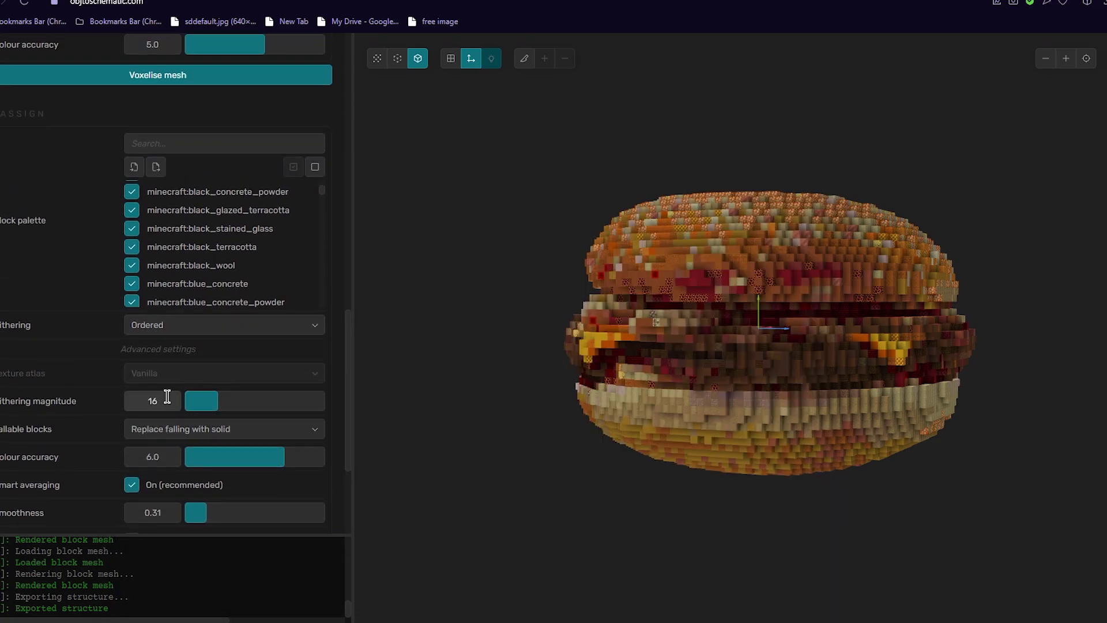
pyautogui.scroll(4, 173, 346)
pyautogui.doubleClick(152, 138)
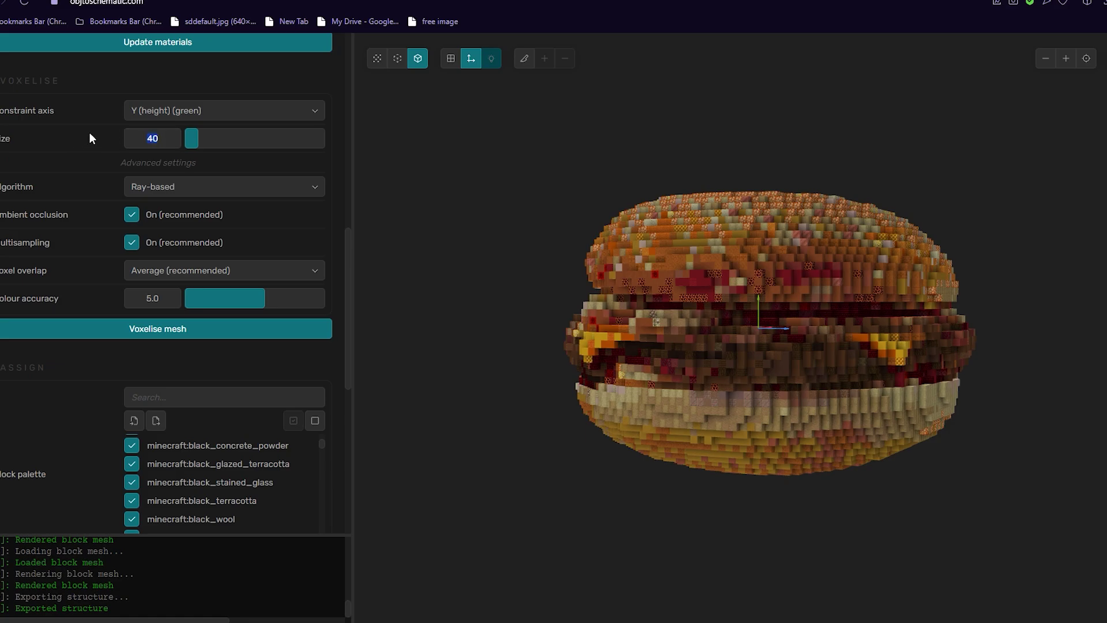
pyautogui.write('30')
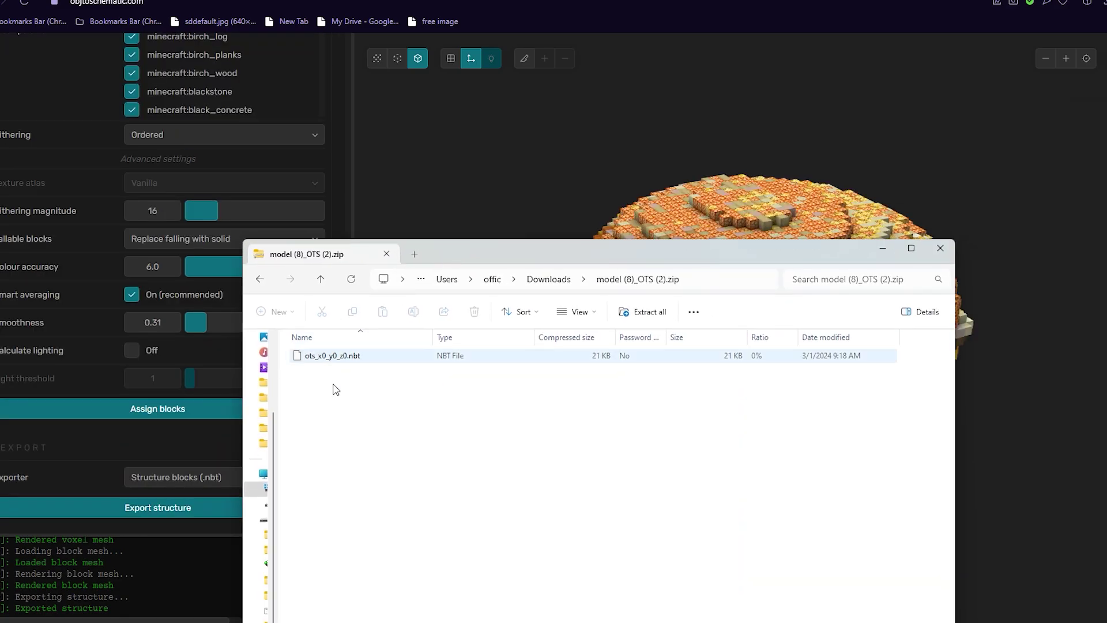
# Rename the exported ots_x0_y0_z0.nbt file to imhungry.nbt
pyautogui.moveTo(516, 250); pyautogui.dragTo(500, 202)
pyautogui.click(334, 309)
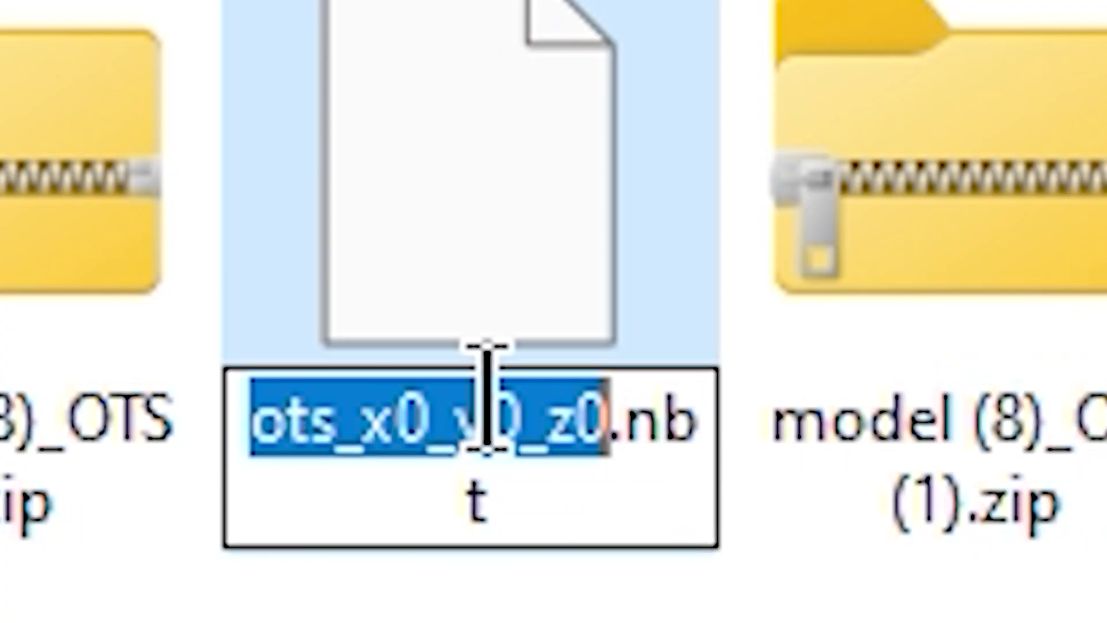
pyautogui.write('im.nbt')
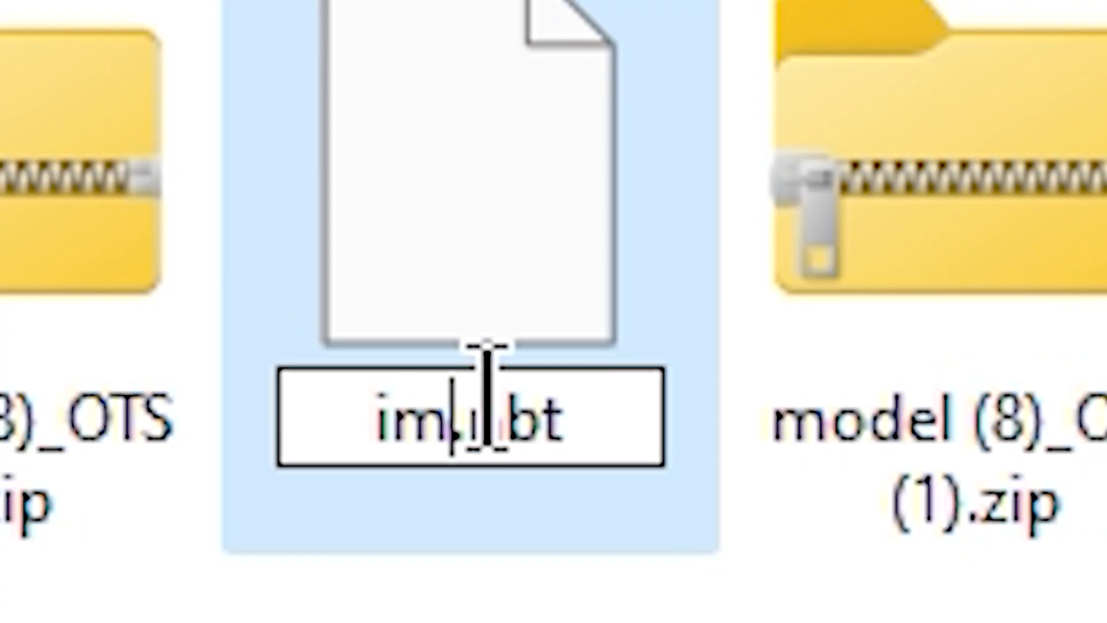
pyautogui.write('hungry')
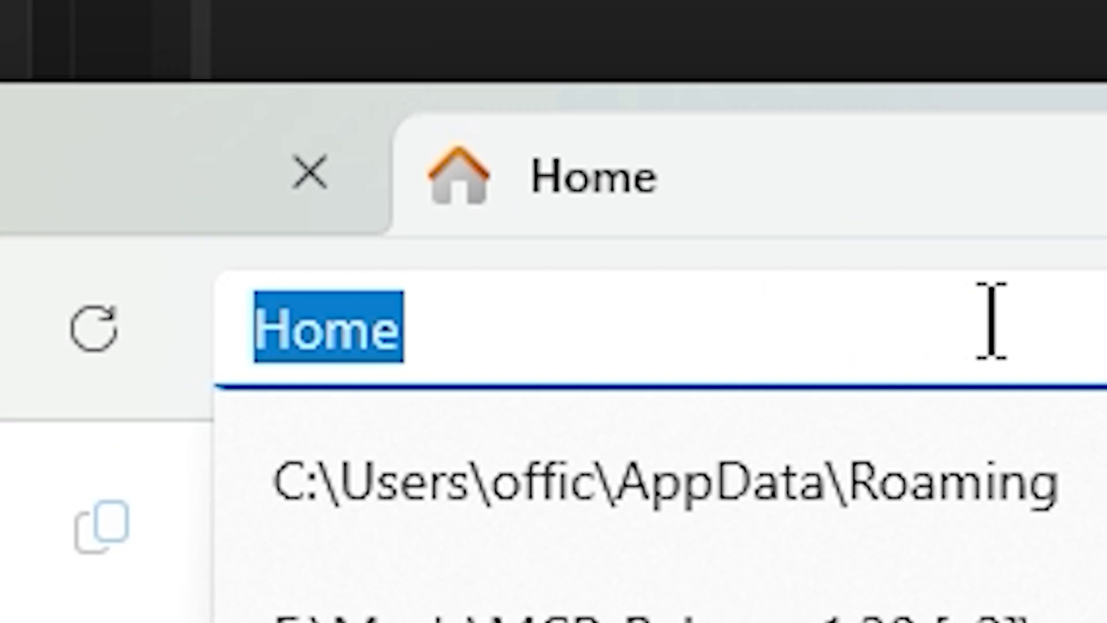
# Go to %appdata% and open the .minecraft folder
pyautogui.write('%')
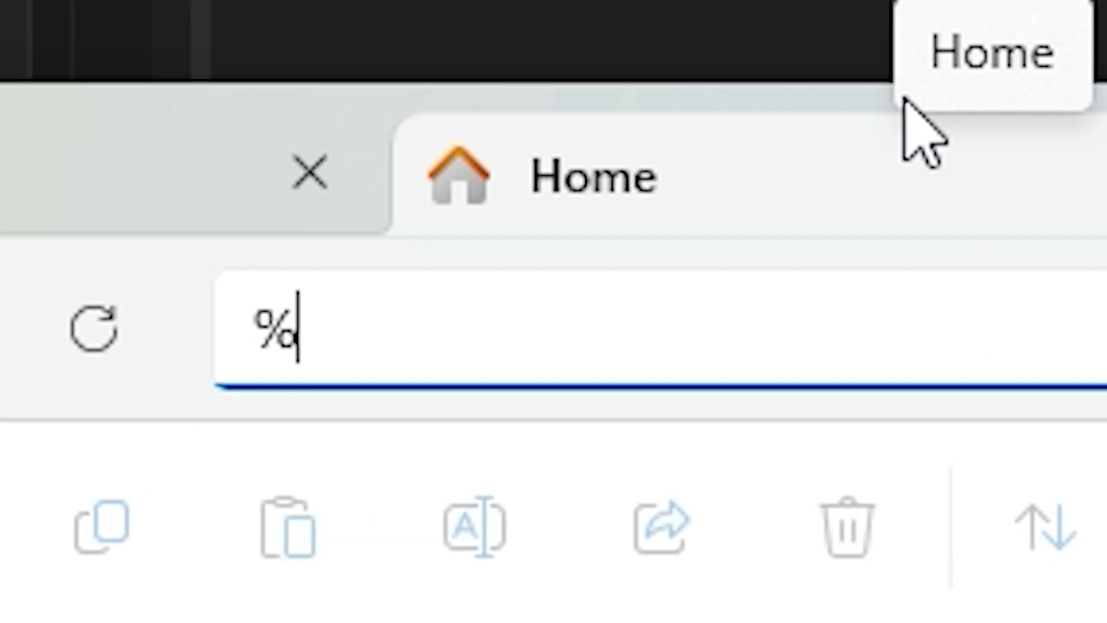
pyautogui.write('appdata%')
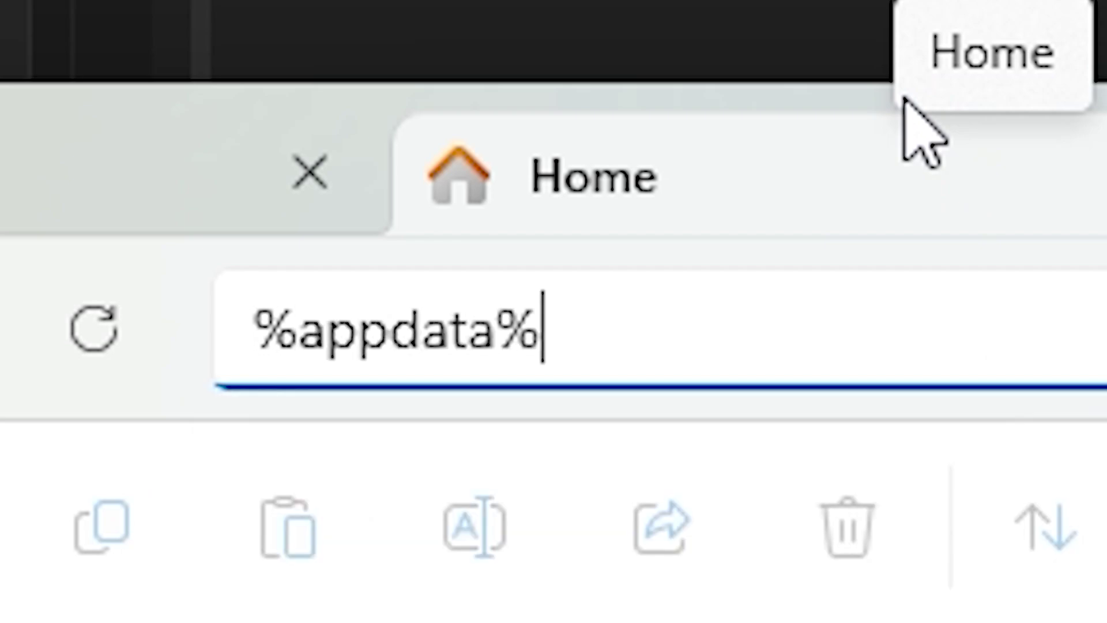
pyautogui.press('Return')
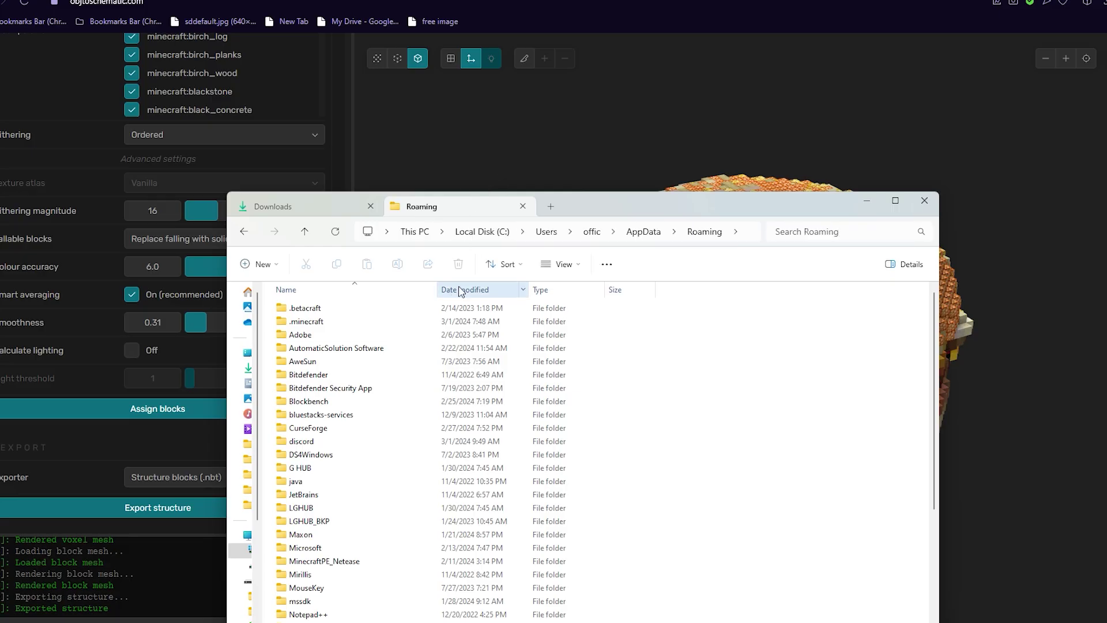
pyautogui.doubleClick(382, 324)
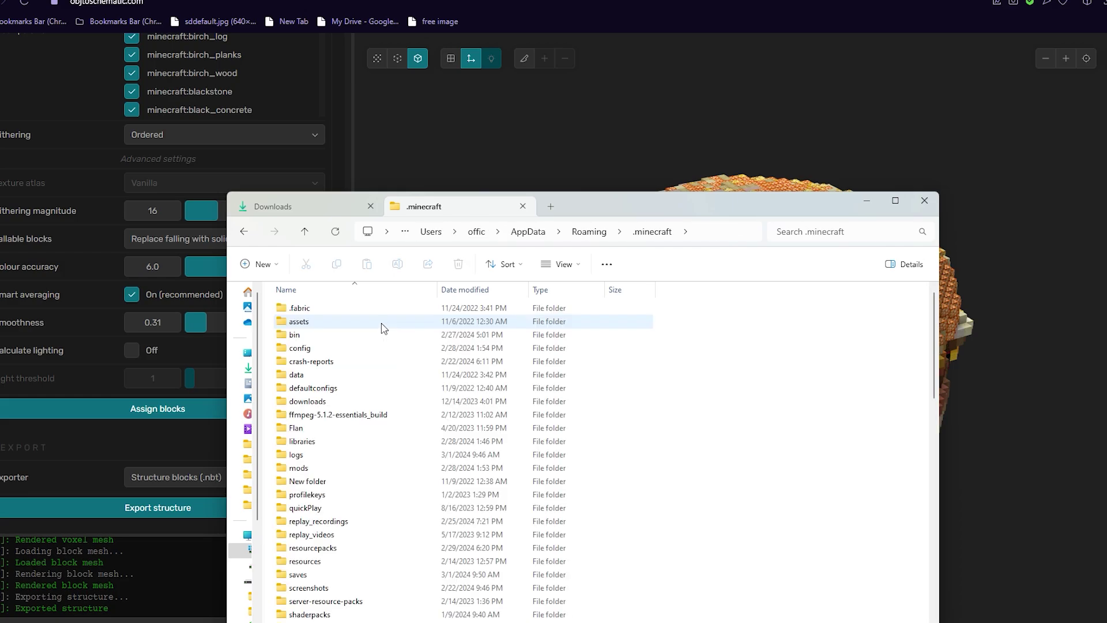
# Start a new Minecraft world named asdfimhungry in Creative mode
pyautogui.click(842, 571)
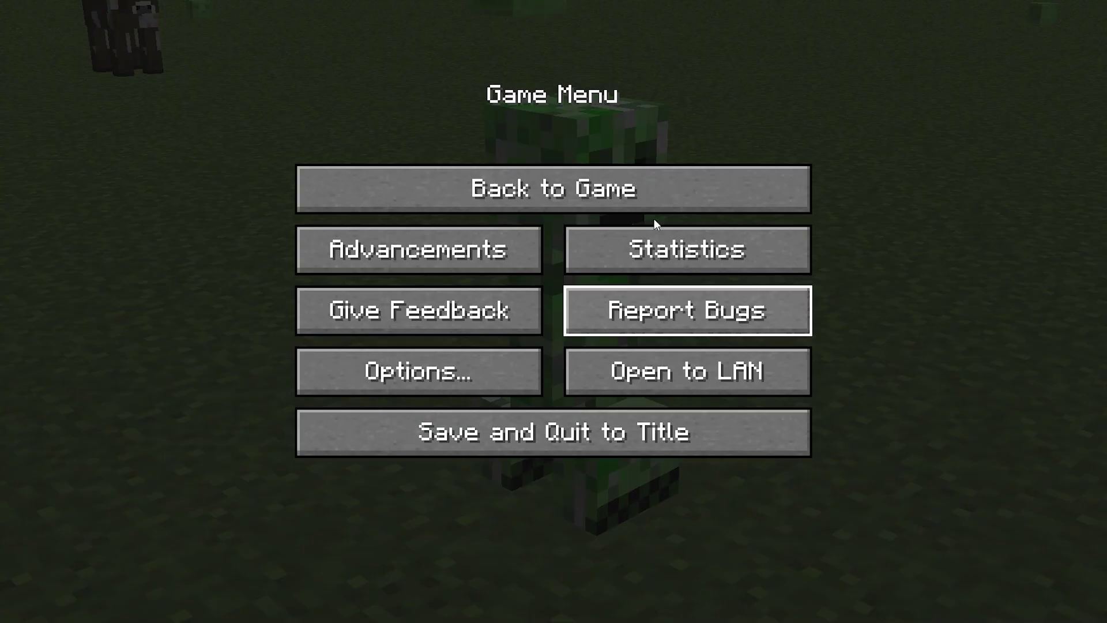
pyautogui.press('Escape')
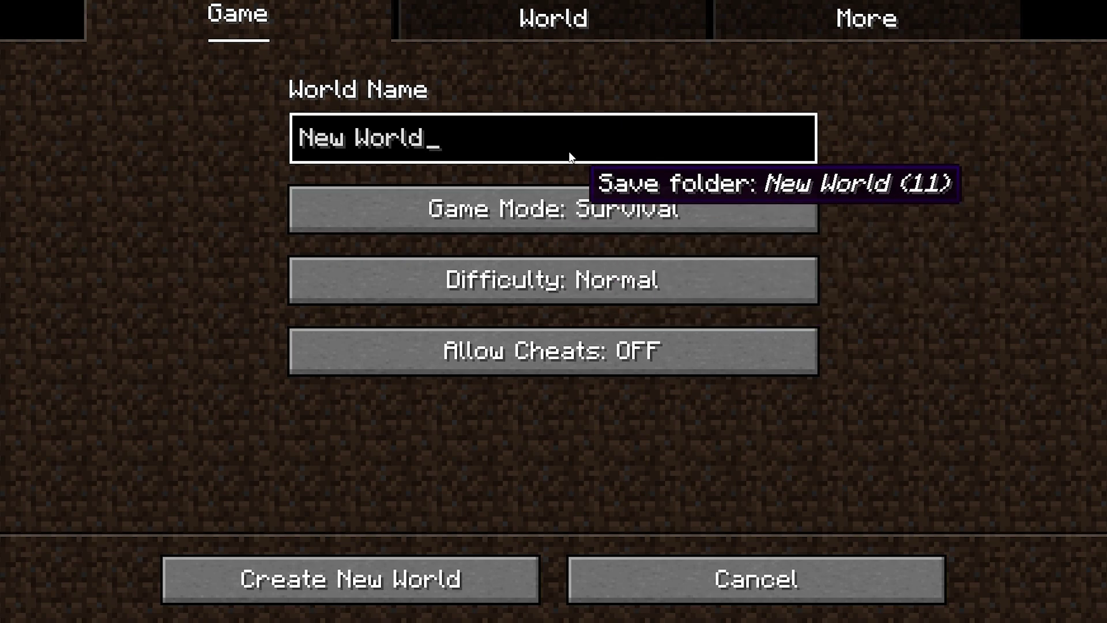
pyautogui.hotkey('ctrl', 'a')
pyautogui.click(543, 216)
pyautogui.click(543, 216)
pyautogui.click(551, 134)
pyautogui.write('asdfa')
pyautogui.hotkey('ctrl', 'a')
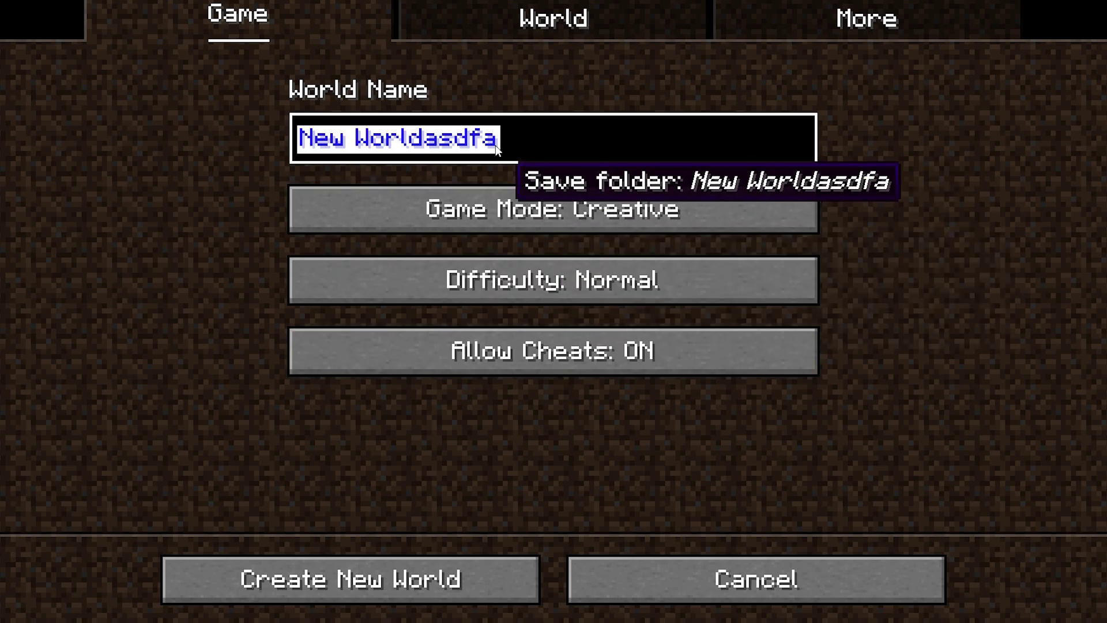
pyautogui.write('asdfh')
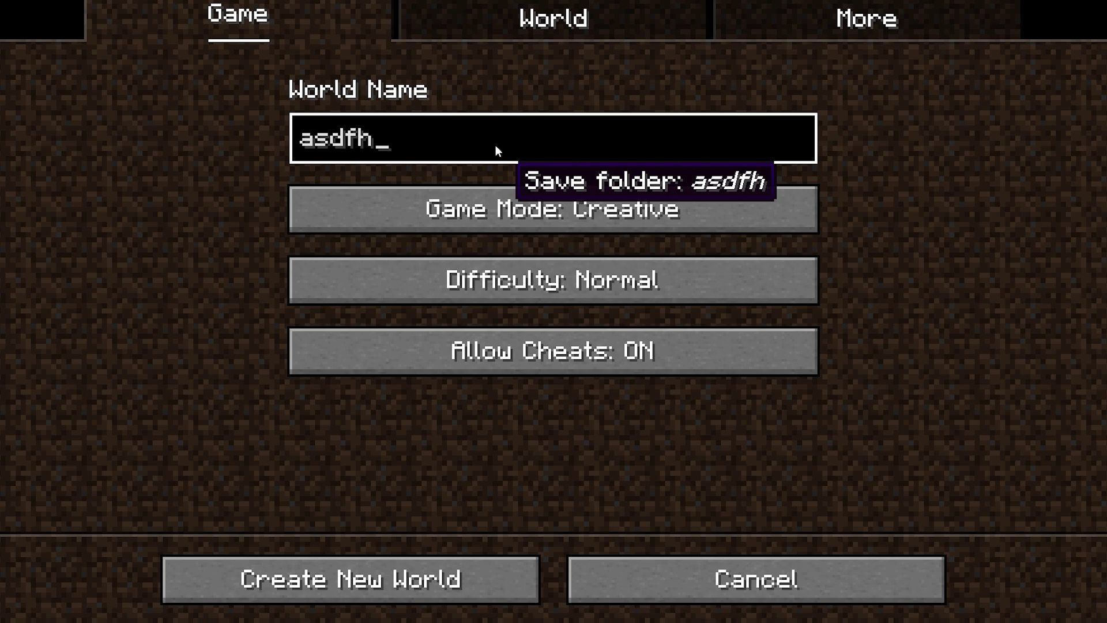
pyautogui.press('BackSpace')
pyautogui.write('imhungry')
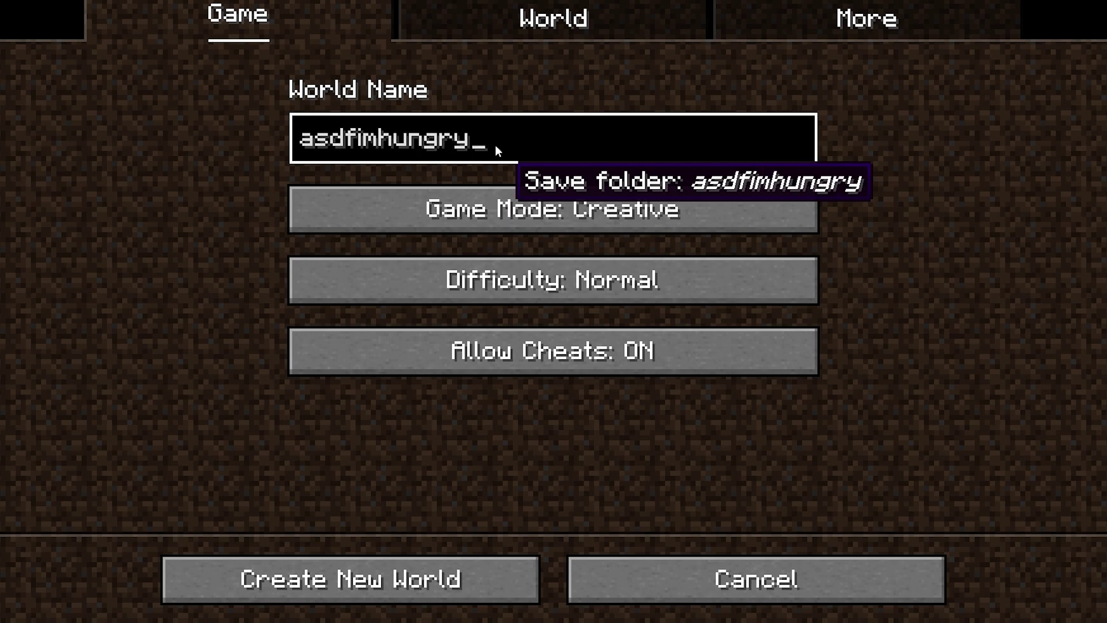
# Set the world type to Superflat and create the world
pyautogui.click(583, 26)
pyautogui.click(449, 111)
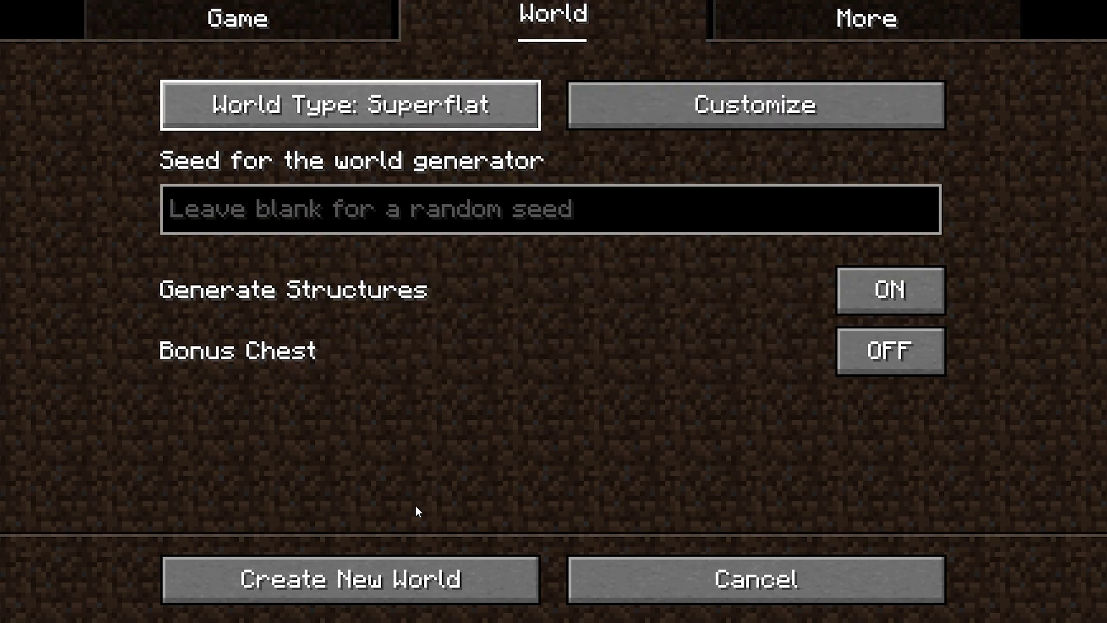
pyautogui.click(408, 585)
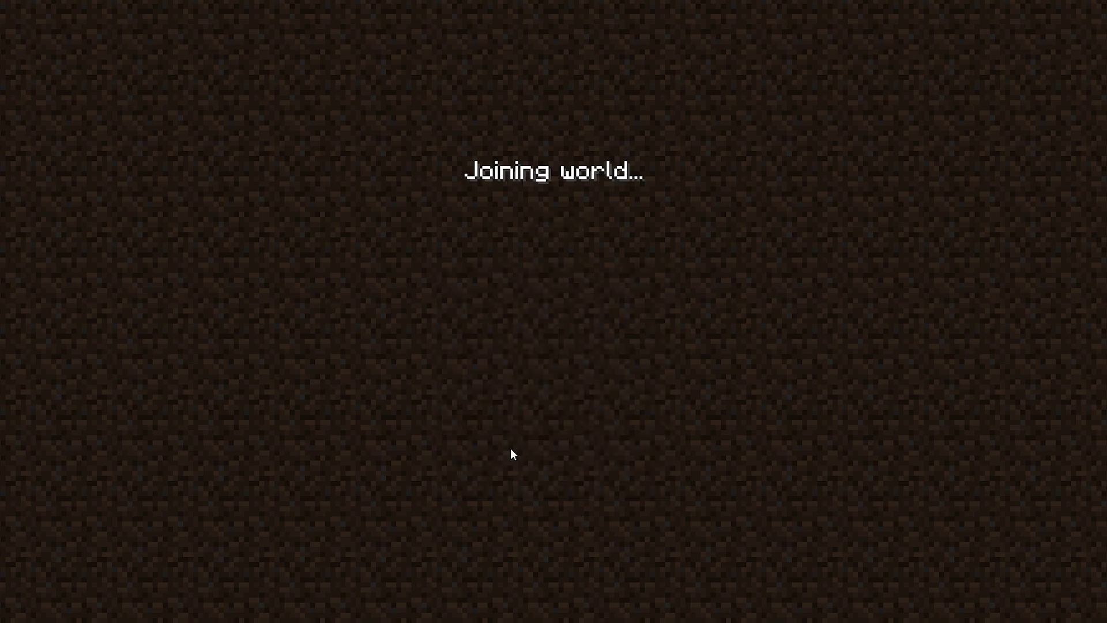
# Give yourself a structure block with /give @s minecraft:structure_block and place it on the ground
pyautogui.press('/')
pyautogui.write('give @s str')
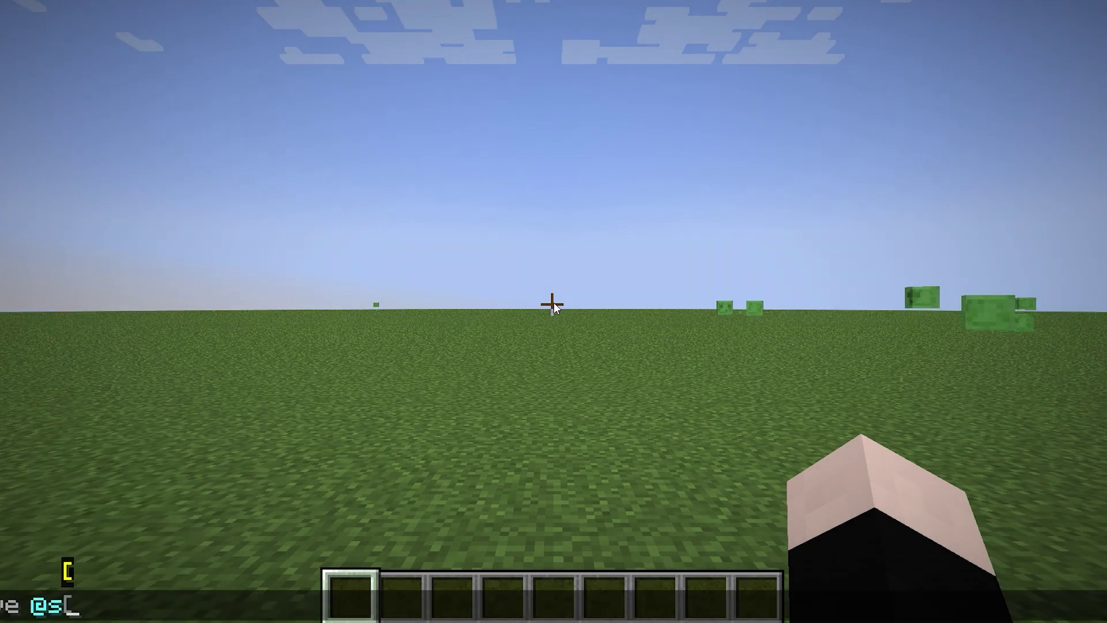
pyautogui.write('uc')
pyautogui.press('Tab')
pyautogui.press('Return')
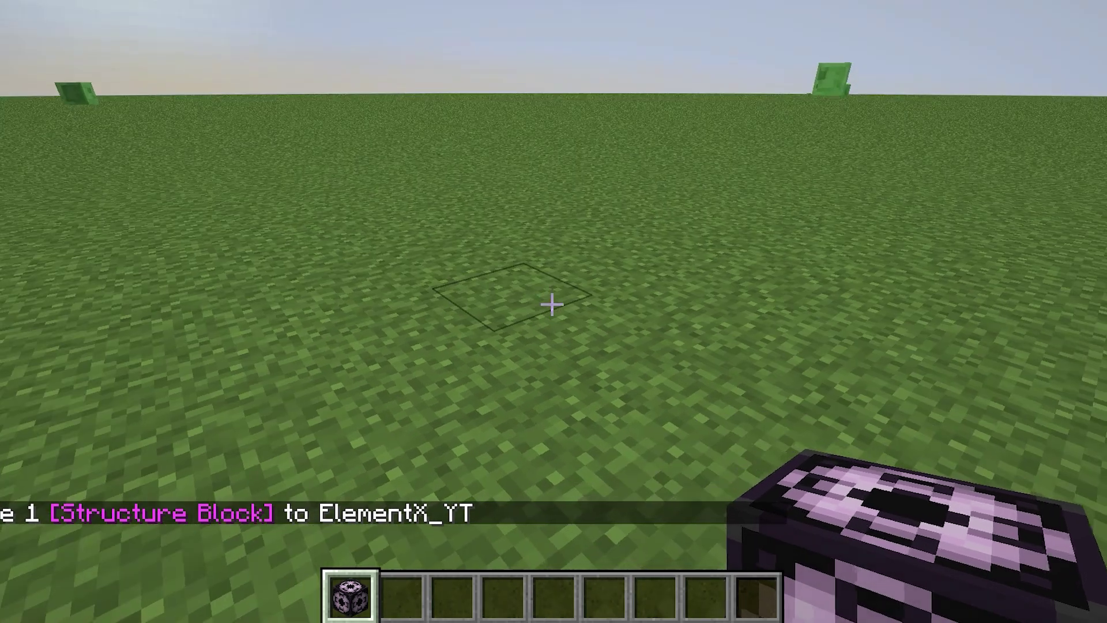
pyautogui.rightClick(552, 304)
pyautogui.rightClick(552, 304)
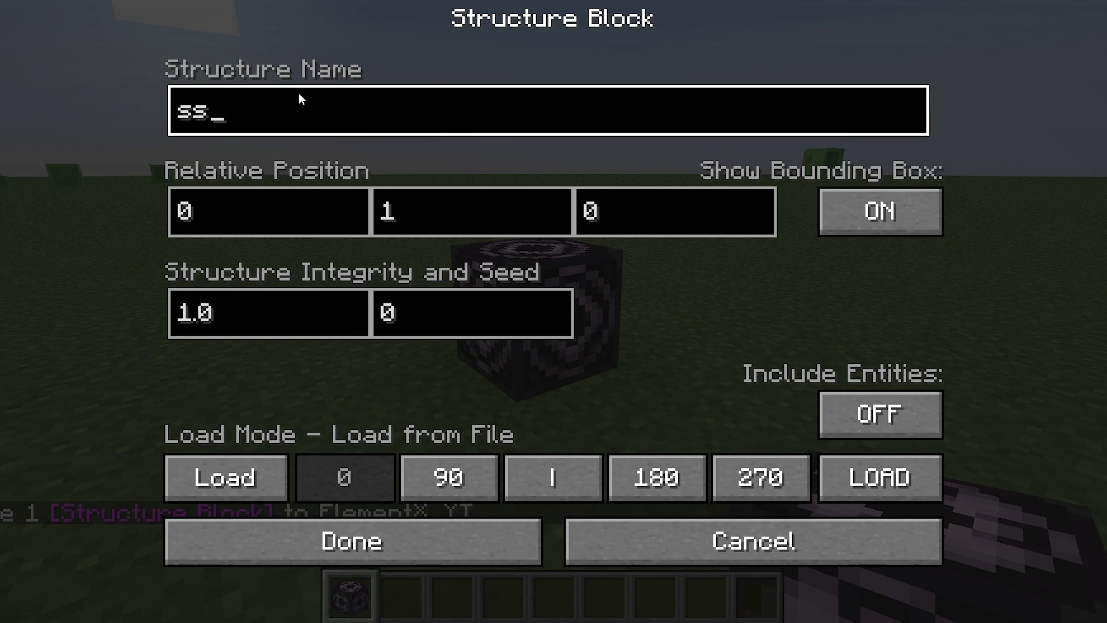
# Set the structure block to Save mode, name it ss with size 3×3×3, and save
pyautogui.click(225, 477)
pyautogui.click(225, 477)
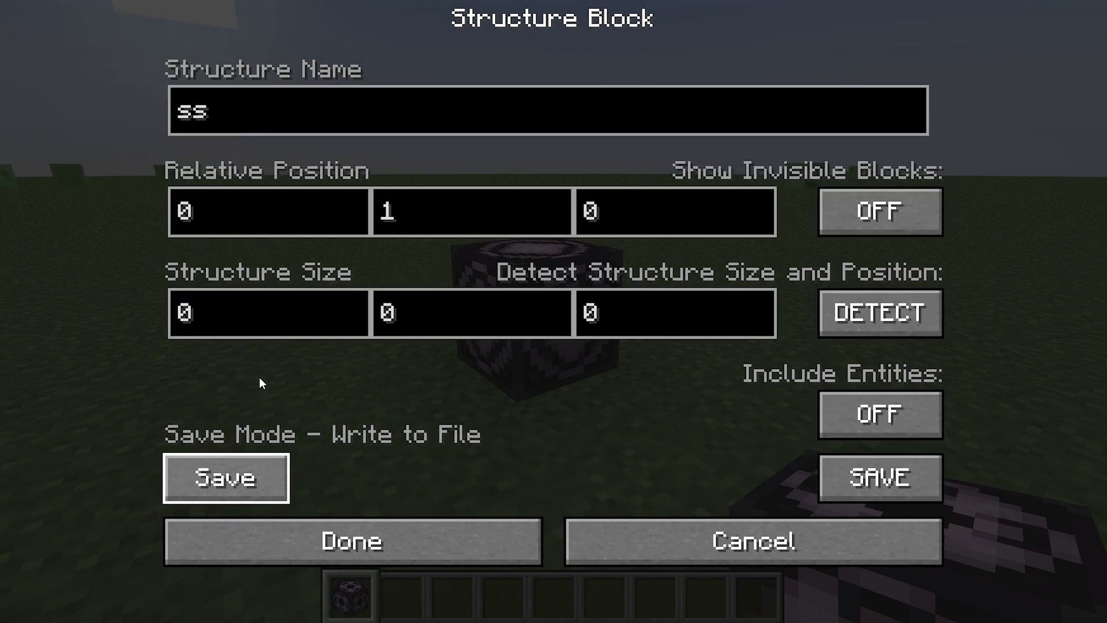
pyautogui.click(262, 309)
pyautogui.click(193, 114)
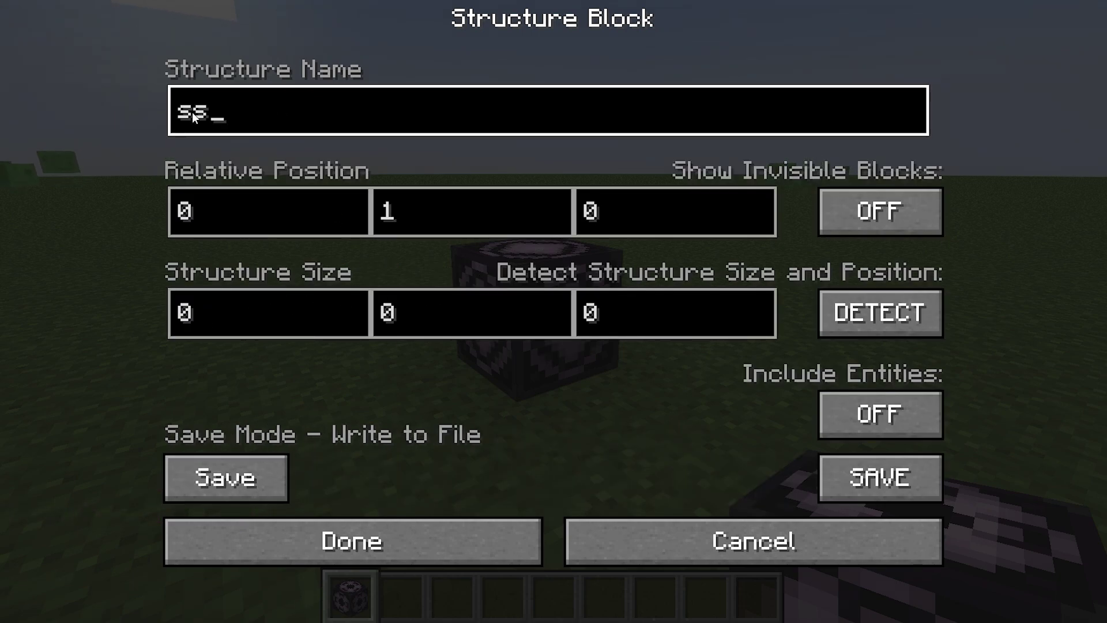
pyautogui.click(227, 332)
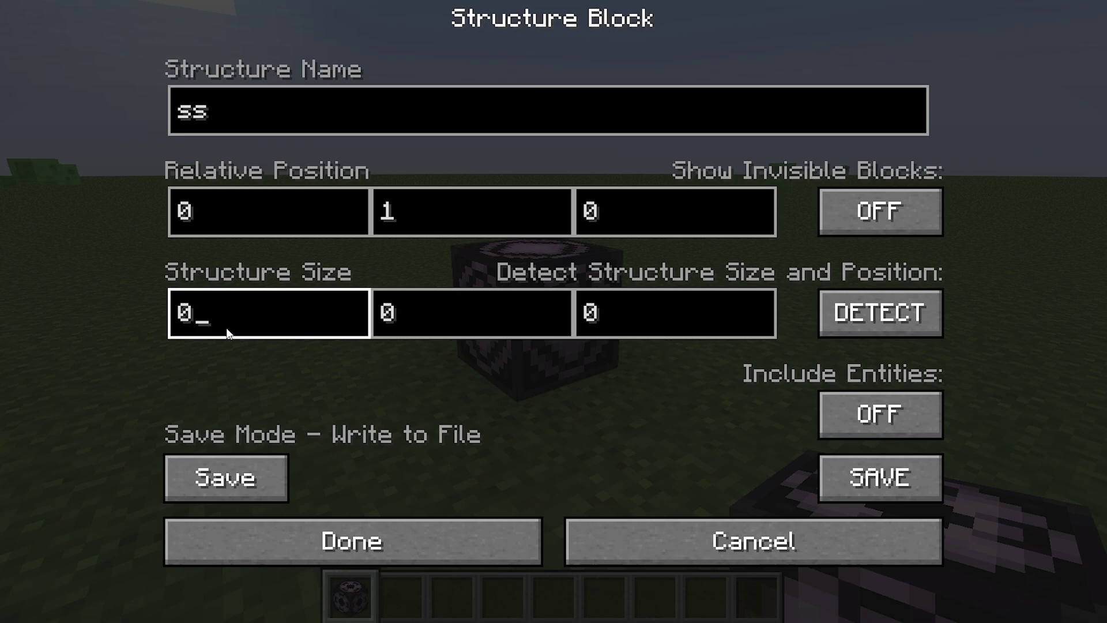
pyautogui.write('3')
pyautogui.click(487, 323)
pyautogui.write('3')
pyautogui.click(742, 310)
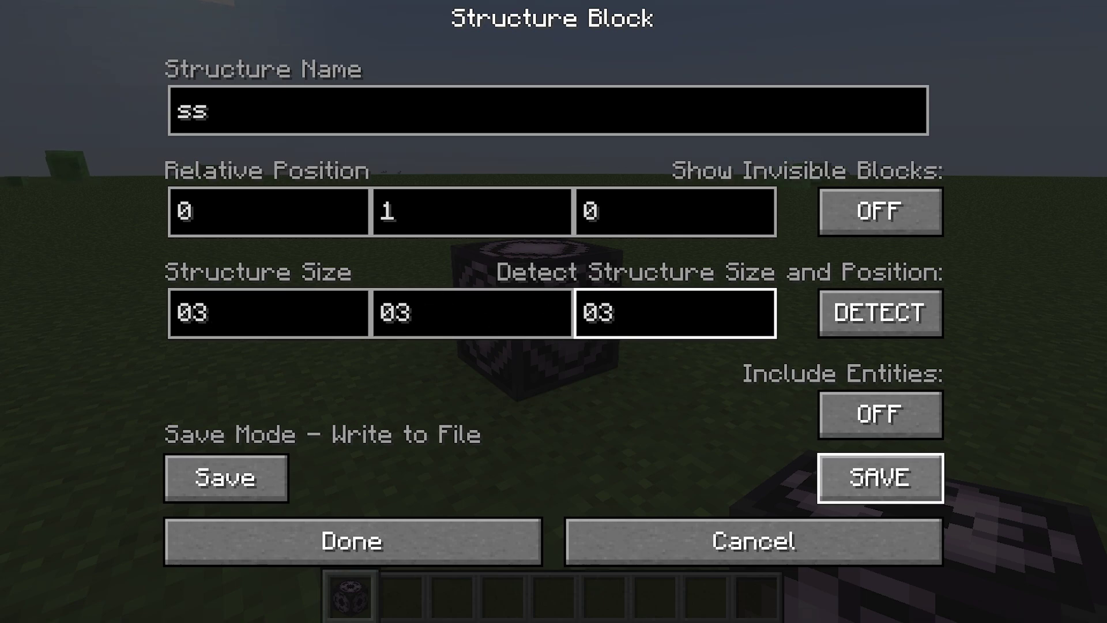
pyautogui.click(880, 477)
pyautogui.rightClick(552, 305)
pyautogui.click(879, 478)
# Save and quit the world to title, returning to the .minecraft folder window
pyautogui.press('Escape')
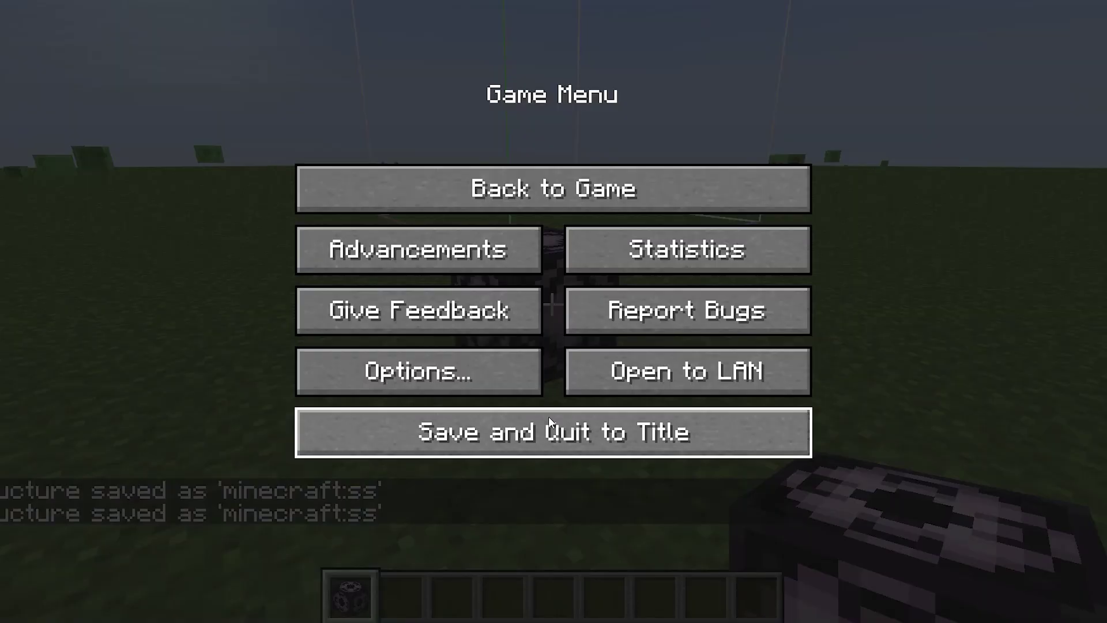
pyautogui.click(547, 453)
pyautogui.moveTo(526, 609)
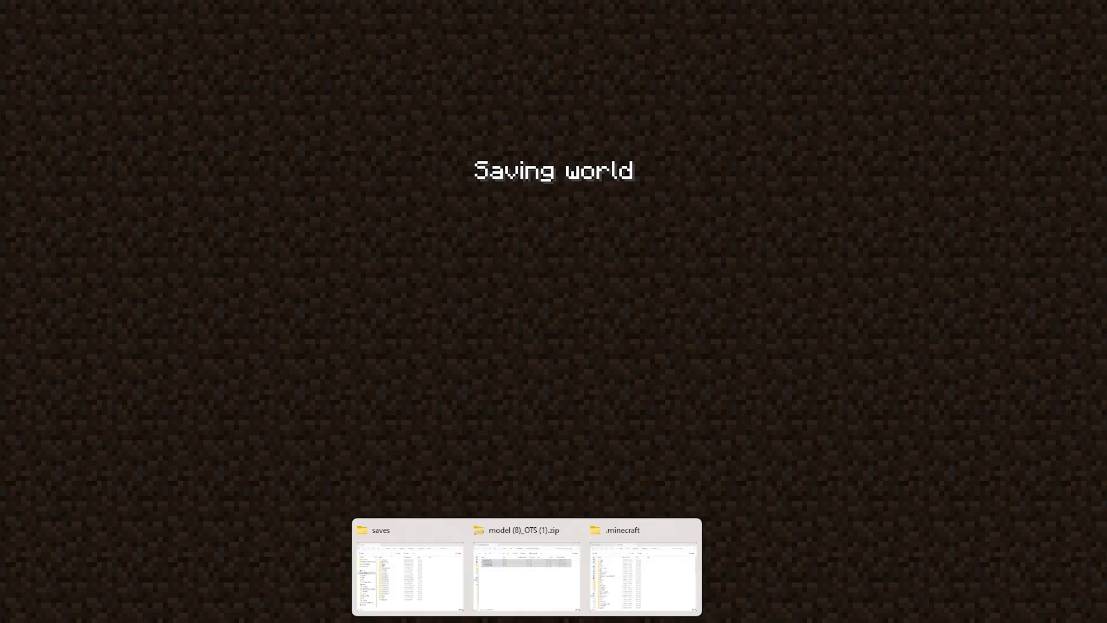
pyautogui.click(629, 603)
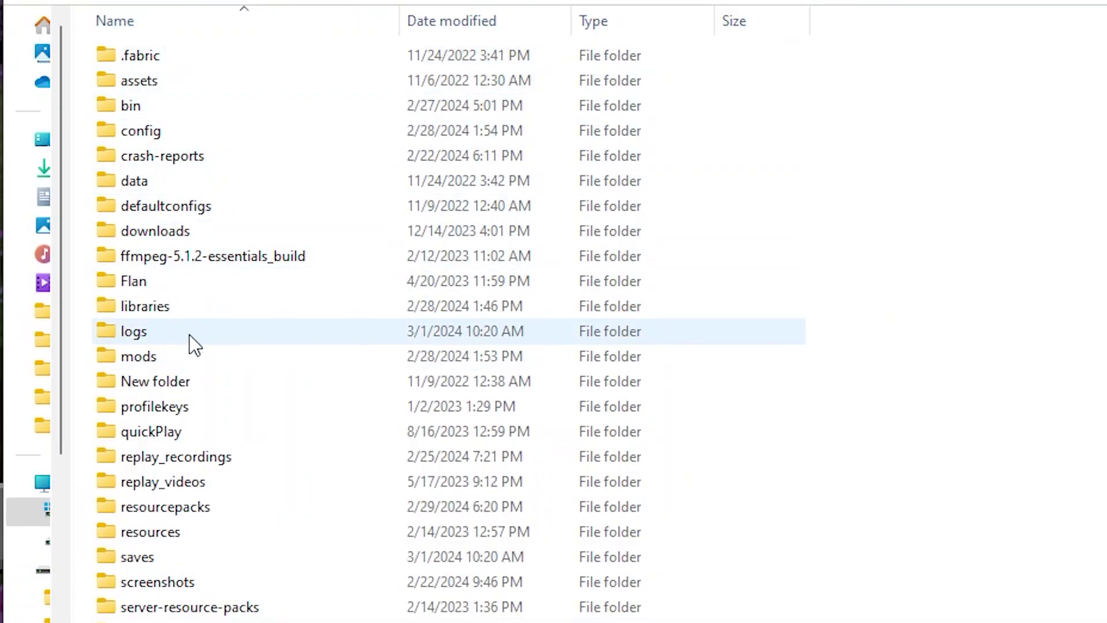
# Paste imhungry.nbt into saves\asdfimhungry\generated\minecraft\structures
pyautogui.scroll(-1, 200, 519)
pyautogui.click(176, 499)
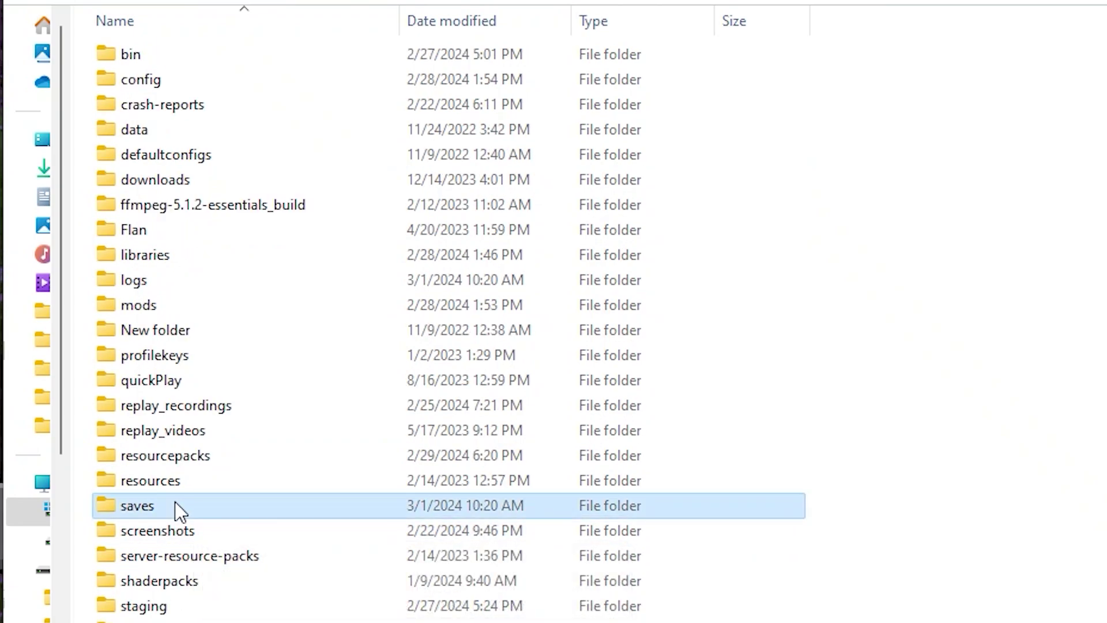
pyautogui.doubleClick(174, 501)
pyautogui.click(182, 88)
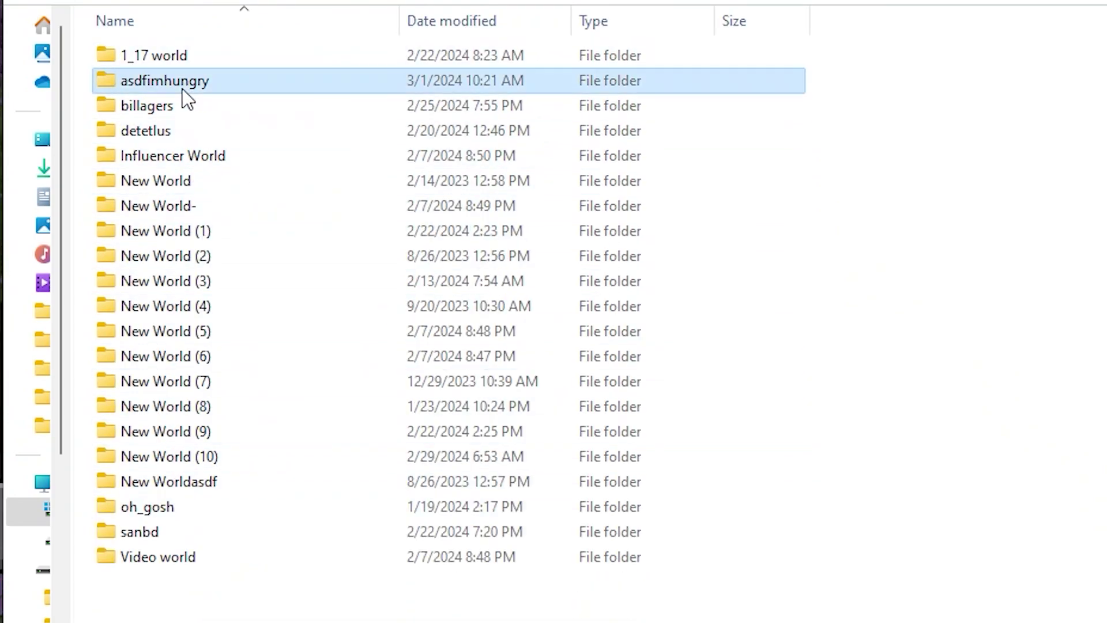
pyautogui.doubleClick(129, 258)
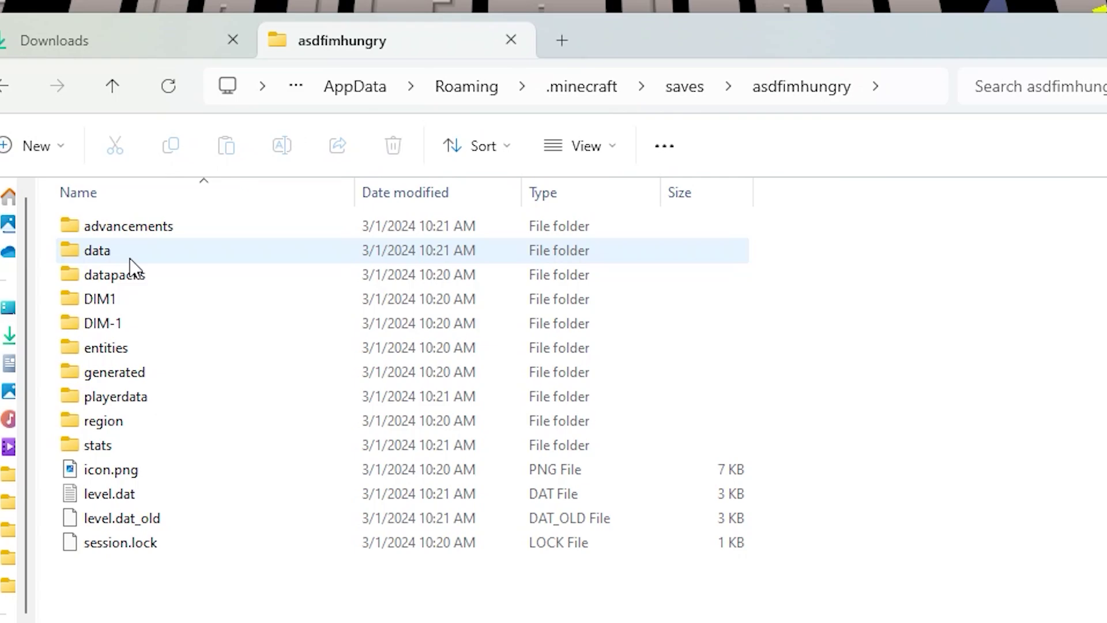
pyautogui.doubleClick(151, 380)
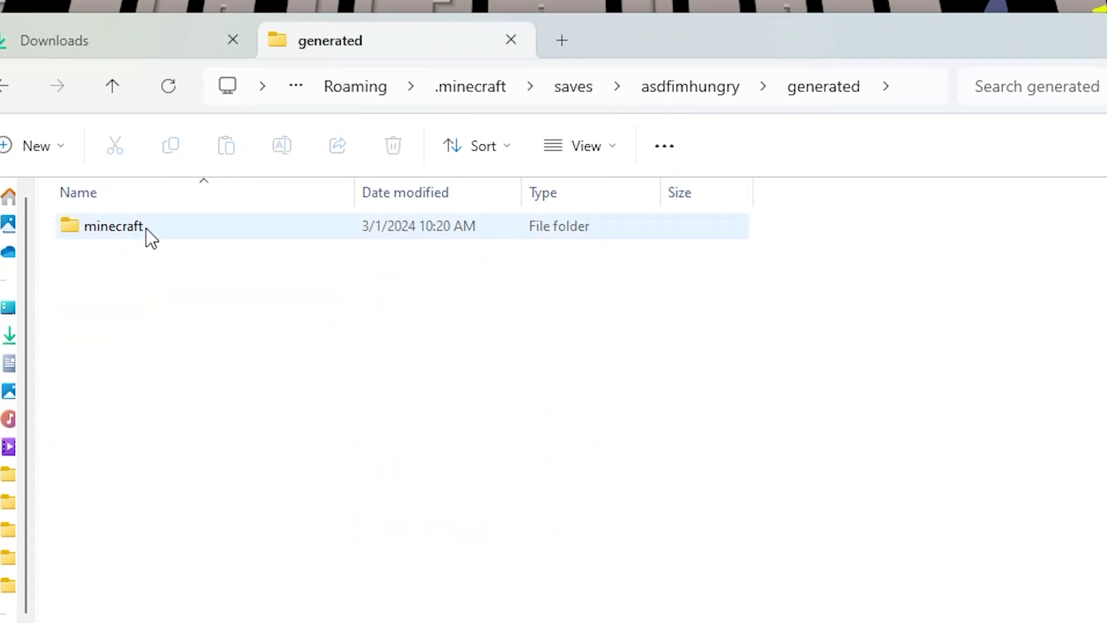
pyautogui.doubleClick(148, 228)
pyautogui.doubleClick(162, 237)
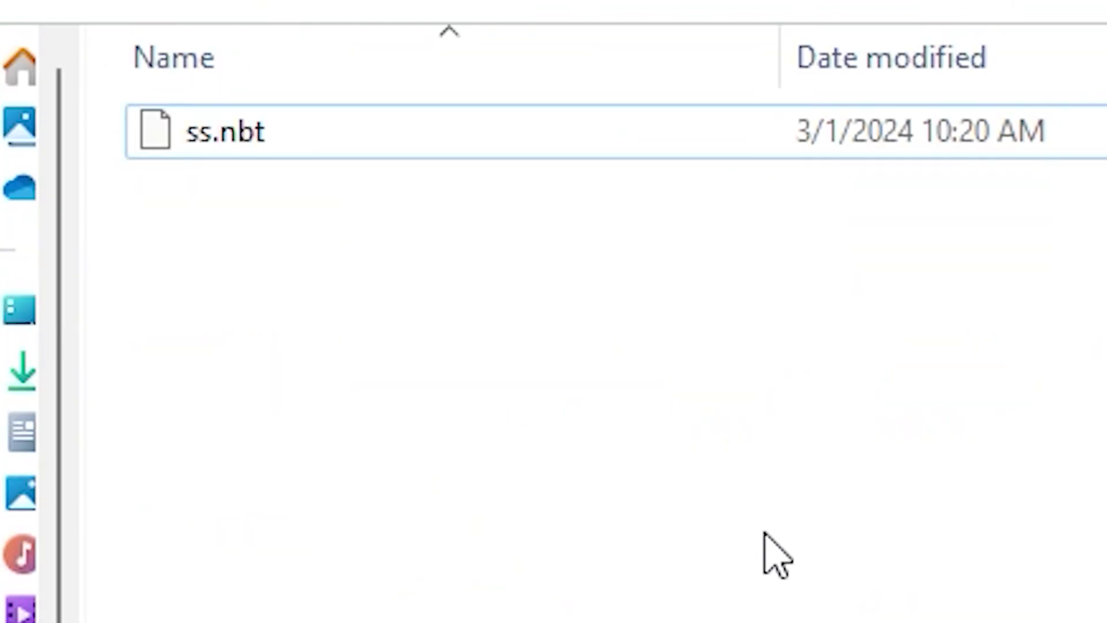
pyautogui.hotkey('ctrl', 'v')
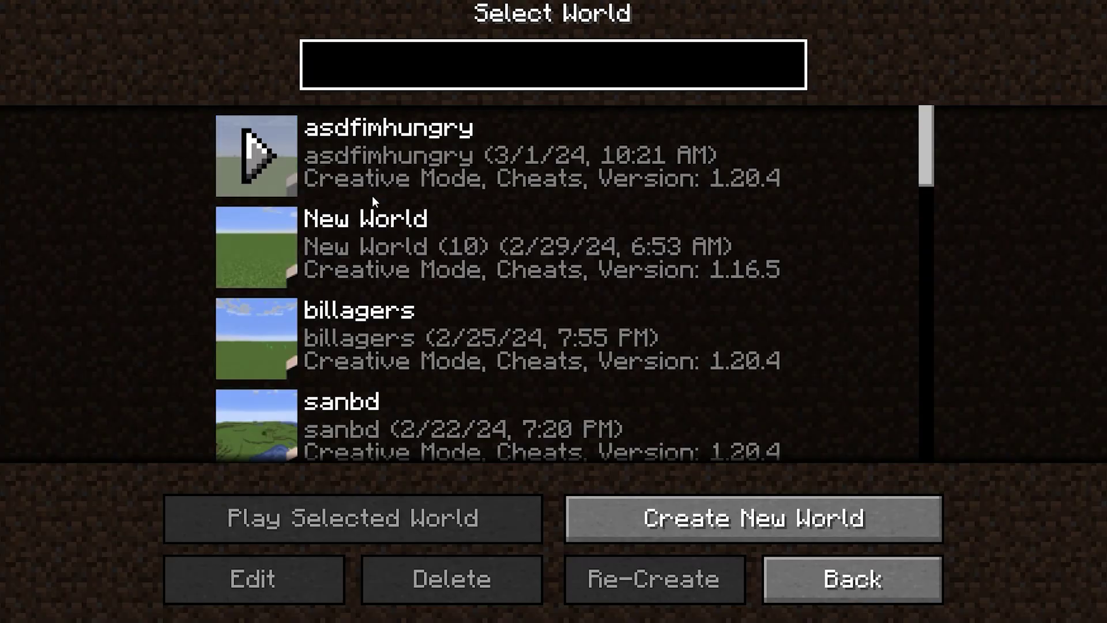
# Enter the asdfimhungry world, name the structure block imhungry, and load it
pyautogui.doubleClick(376, 195)
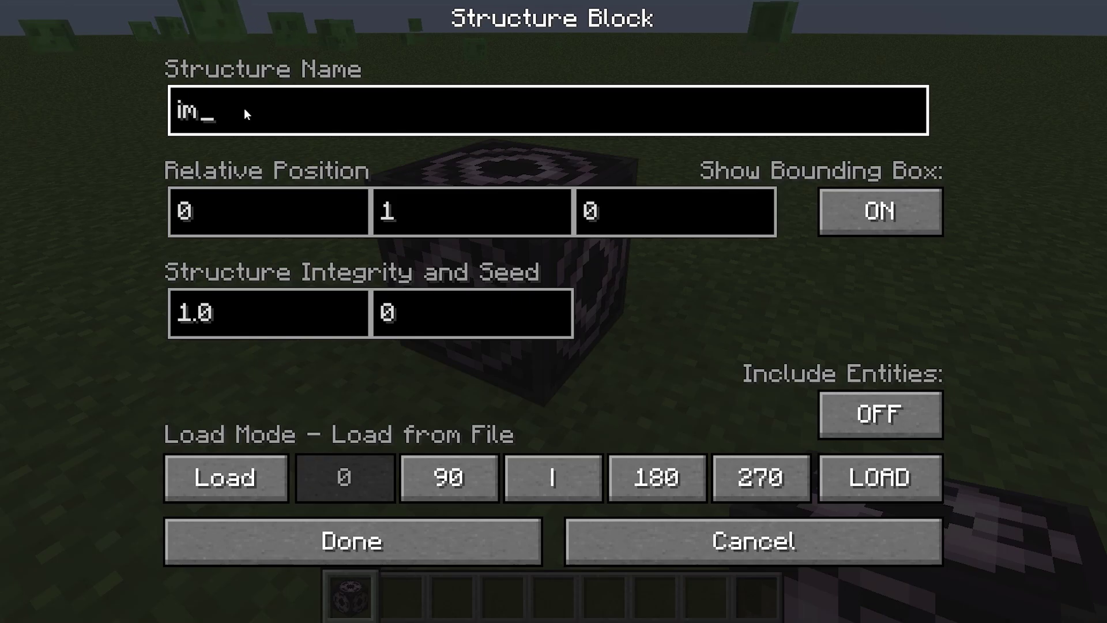
pyautogui.write('hungry')
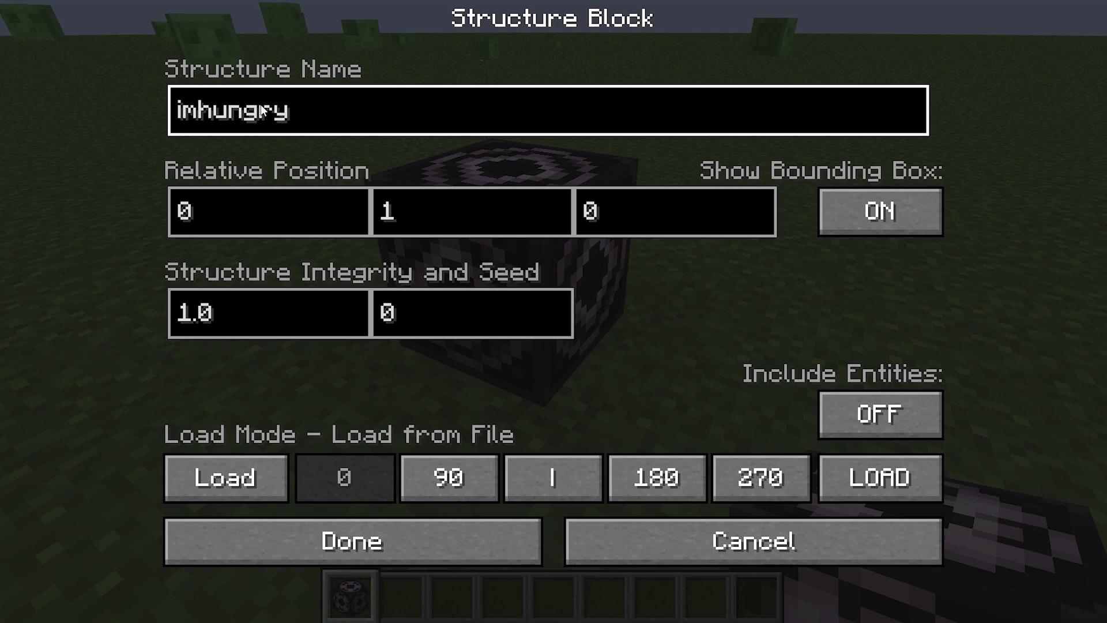
pyautogui.click(865, 484)
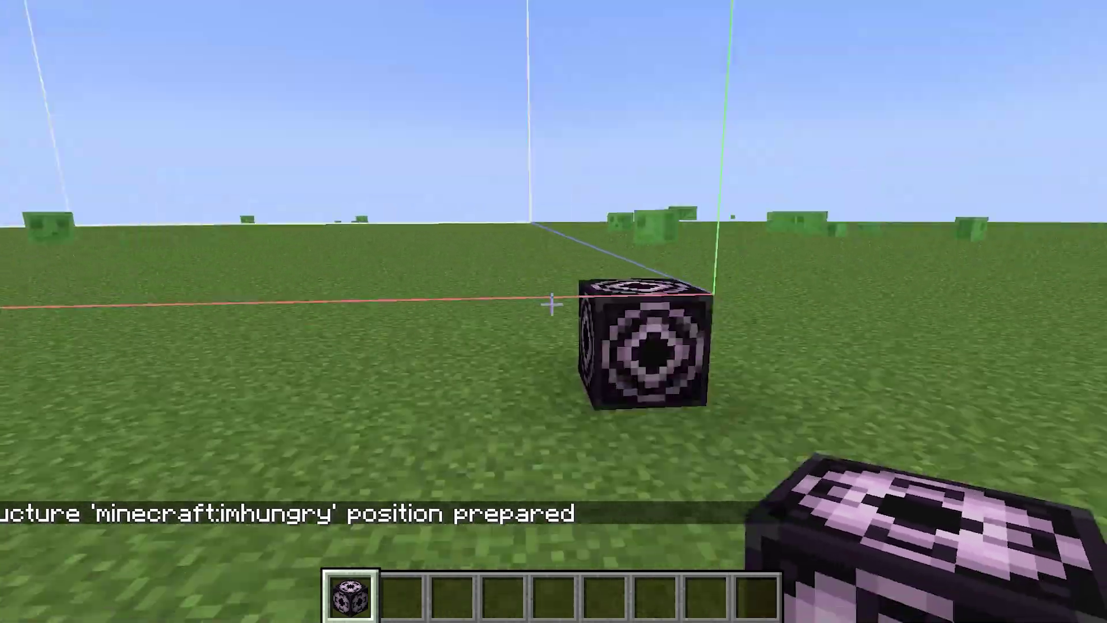
pyautogui.rightClick(552, 304)
pyautogui.click(836, 461)
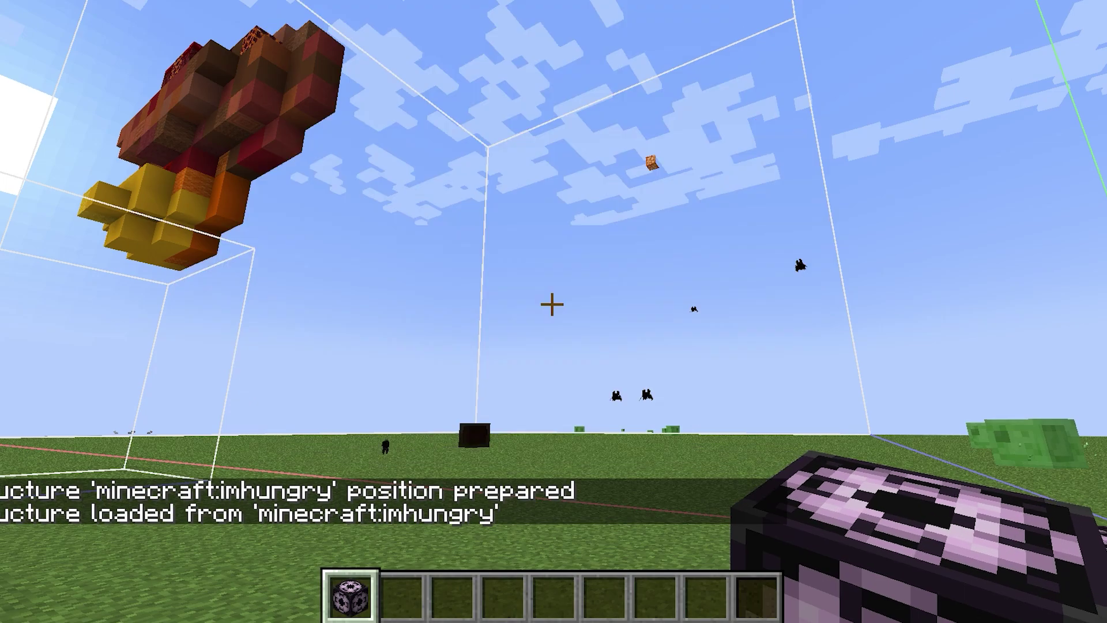
# Walk around the loaded voxel burger to view it from another side
pyautogui.press('e')
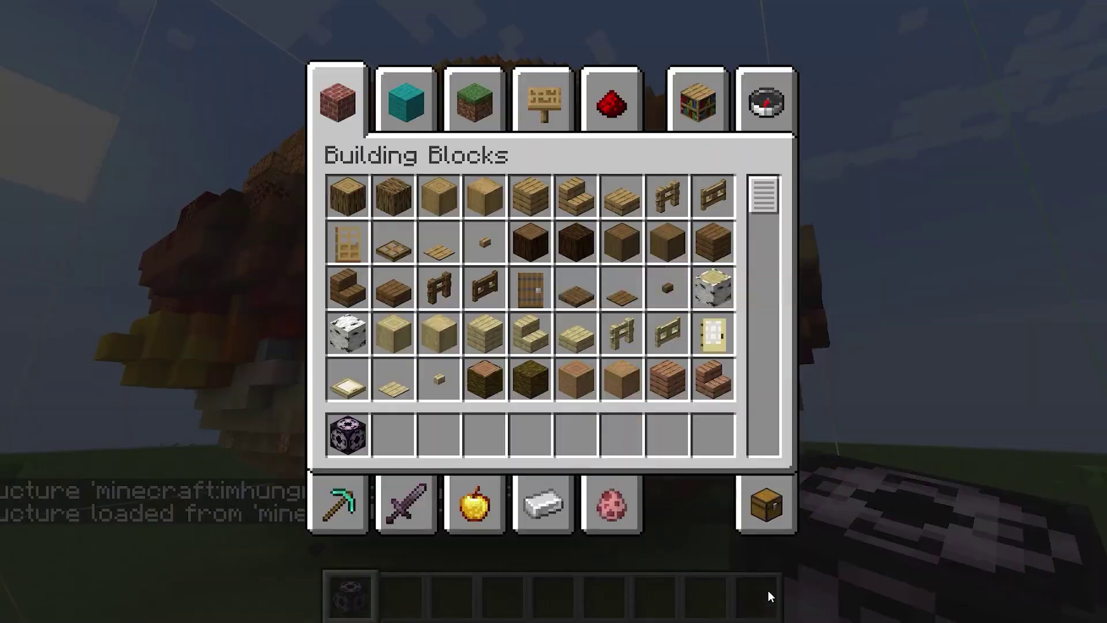
pyautogui.press('e')
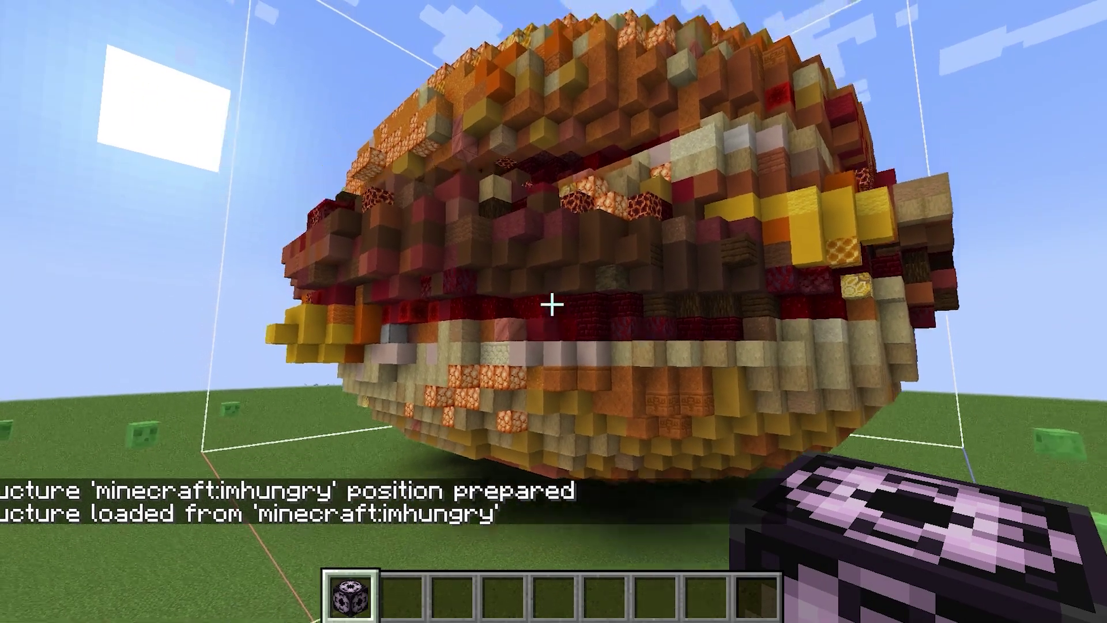
pyautogui.press('a')
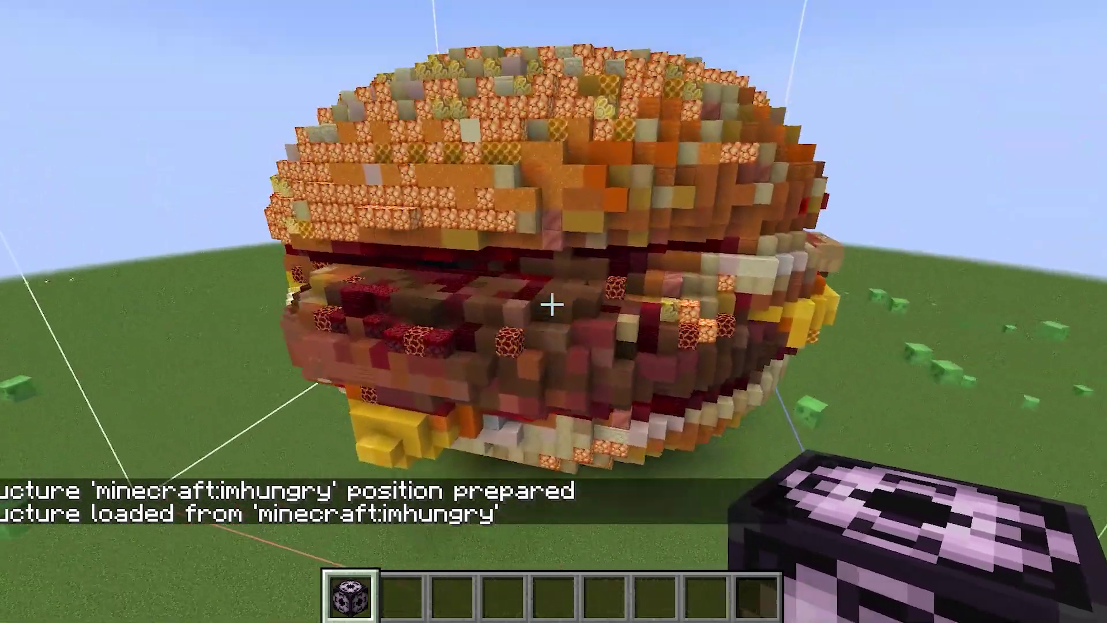
pyautogui.press('e')
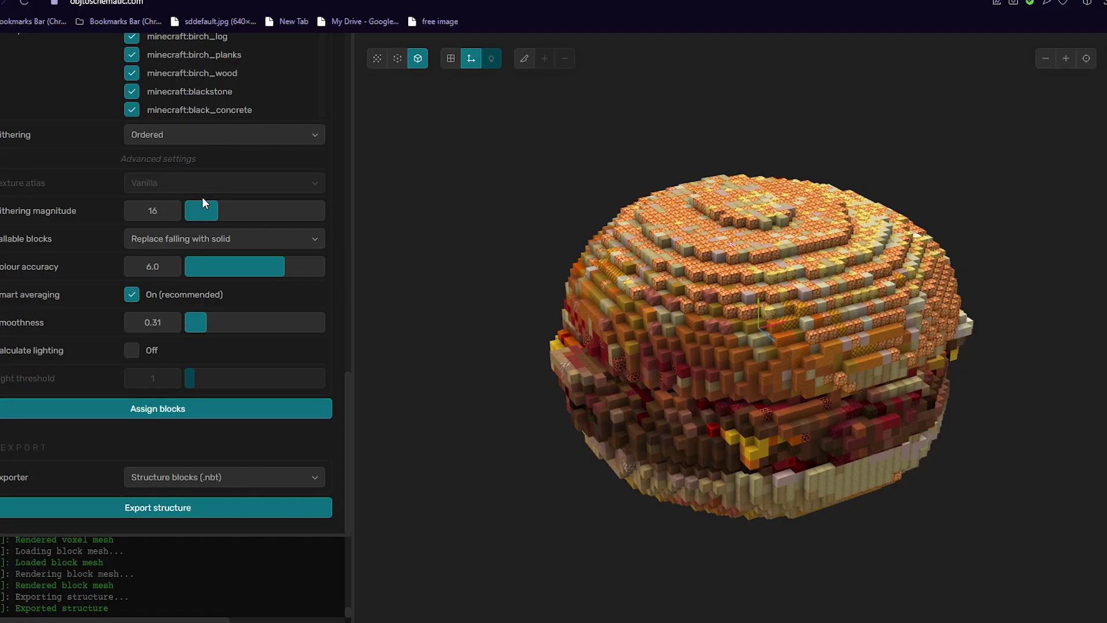
# Search the palette for sandstone, keep only chiseled_sandstone, and reassign the burger's blocks
pyautogui.scroll(3, 196, 243)
pyautogui.write('sandstone')
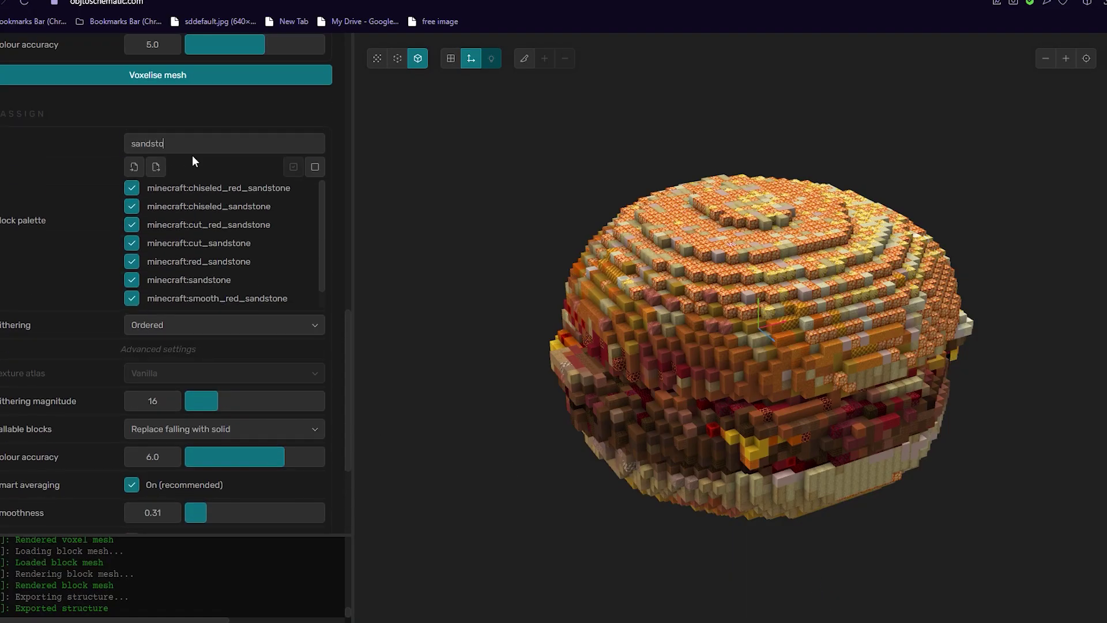
pyautogui.click(315, 166)
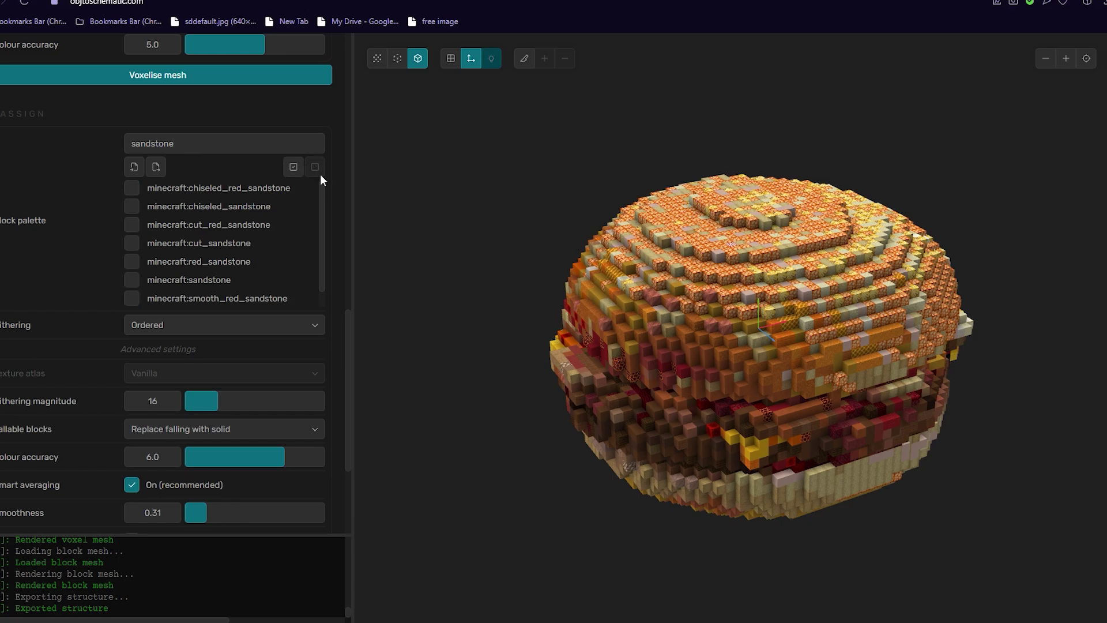
pyautogui.click(239, 211)
pyautogui.scroll(-3, 95, 311)
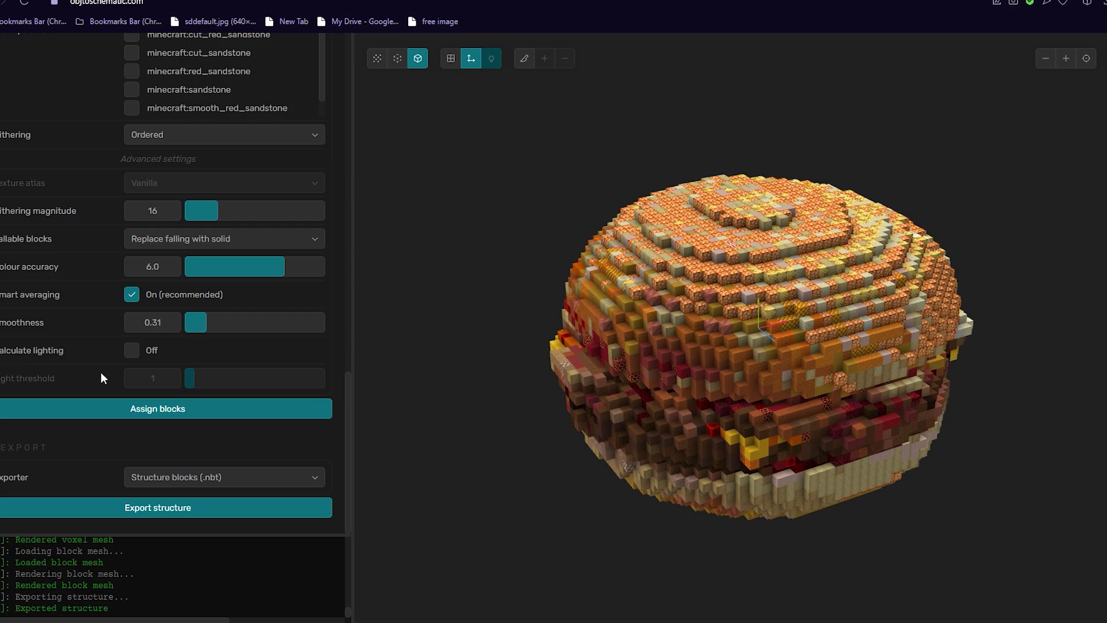
pyautogui.click(108, 410)
pyautogui.moveTo(721, 356); pyautogui.dragTo(616, 372)
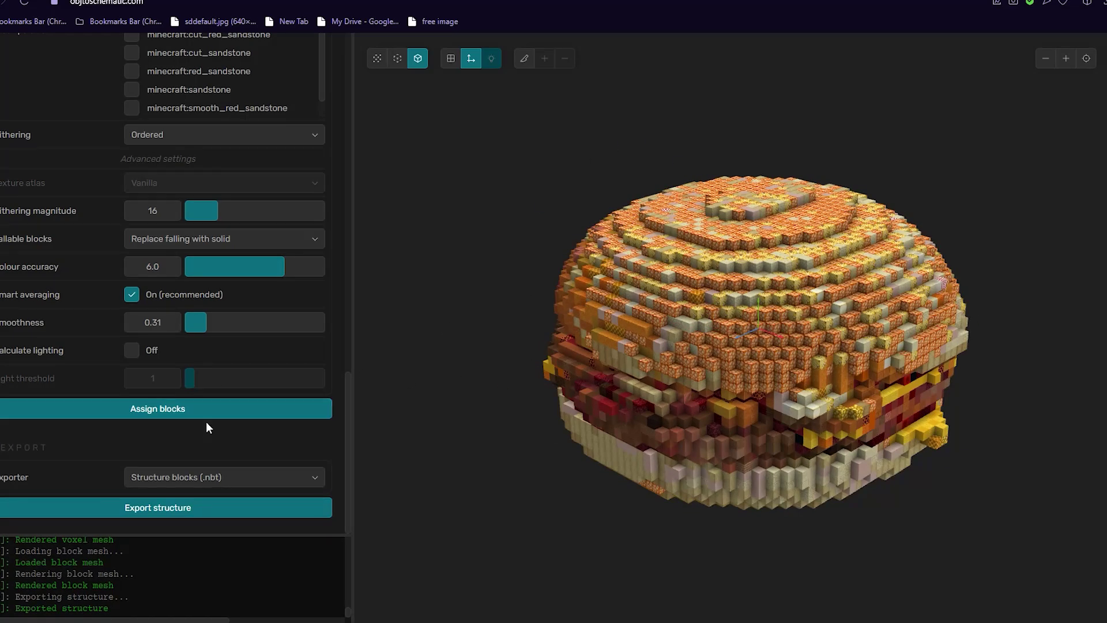
pyautogui.click(179, 417)
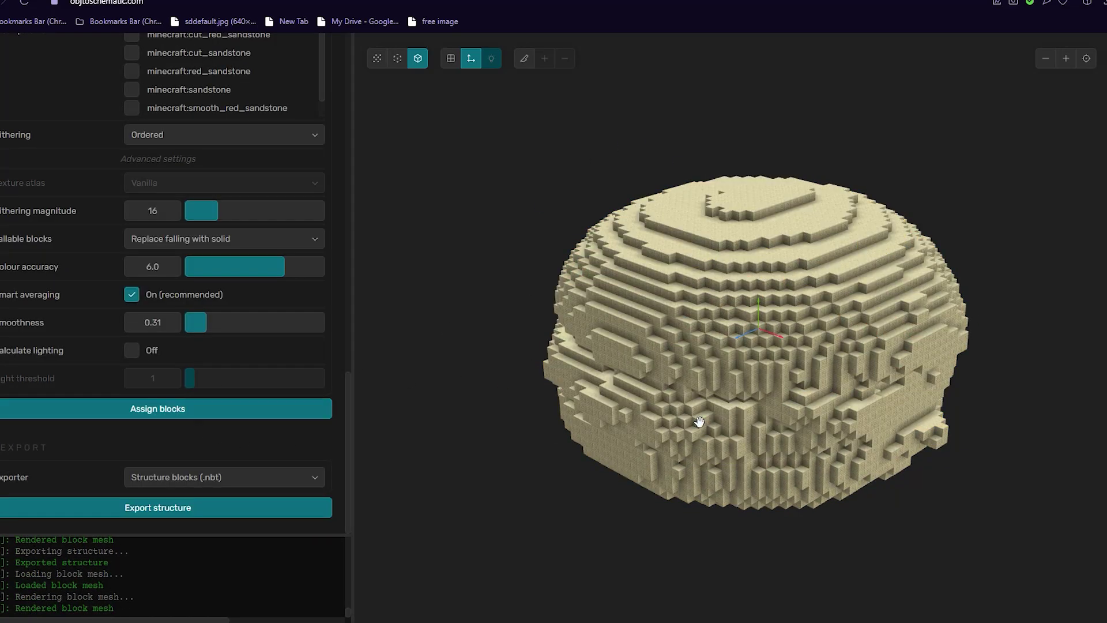
pyautogui.moveTo(796, 427); pyautogui.dragTo(851, 433)
# Load the green owl model and voxelise it
pyautogui.click(230, 303)
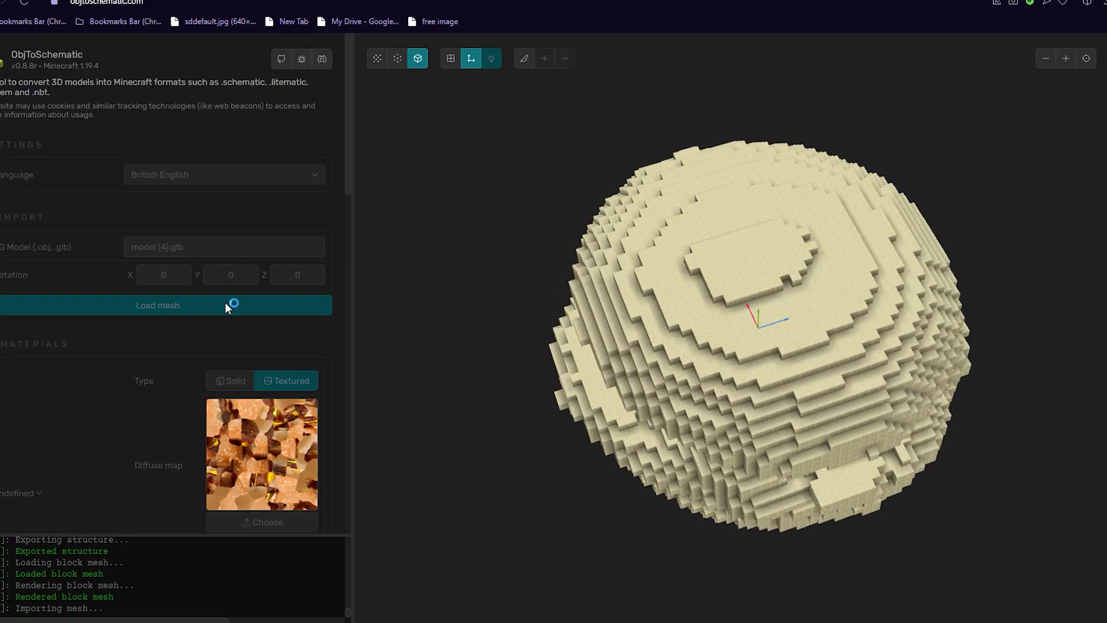
pyautogui.moveTo(709, 403); pyautogui.dragTo(772, 456)
pyautogui.moveTo(787, 357); pyautogui.dragTo(771, 375)
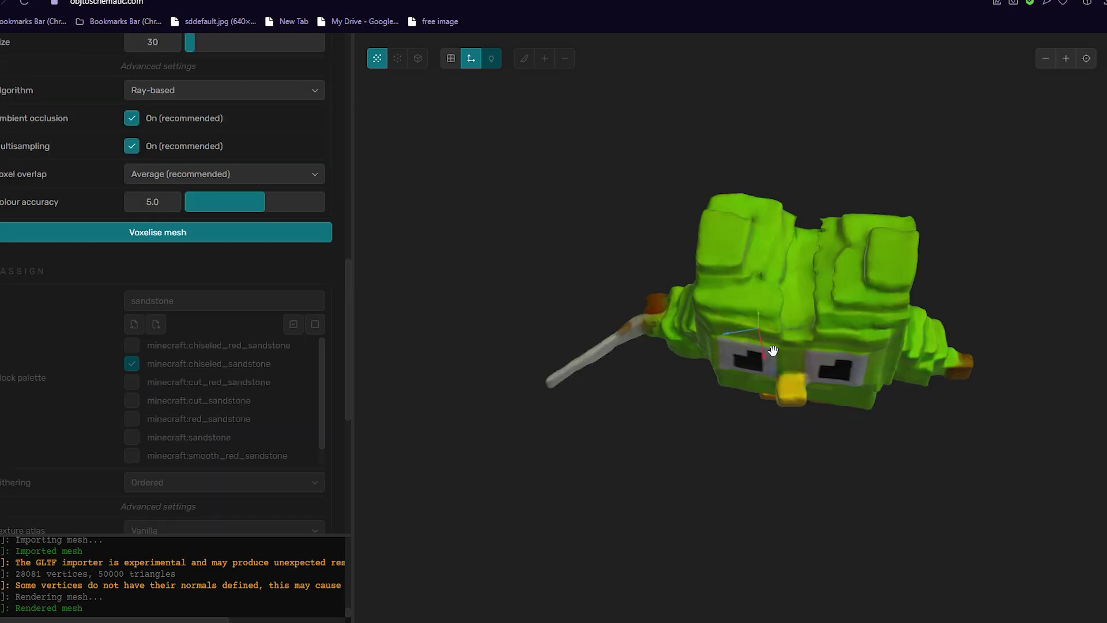
pyautogui.moveTo(771, 351); pyautogui.dragTo(391, 257)
pyautogui.click(146, 232)
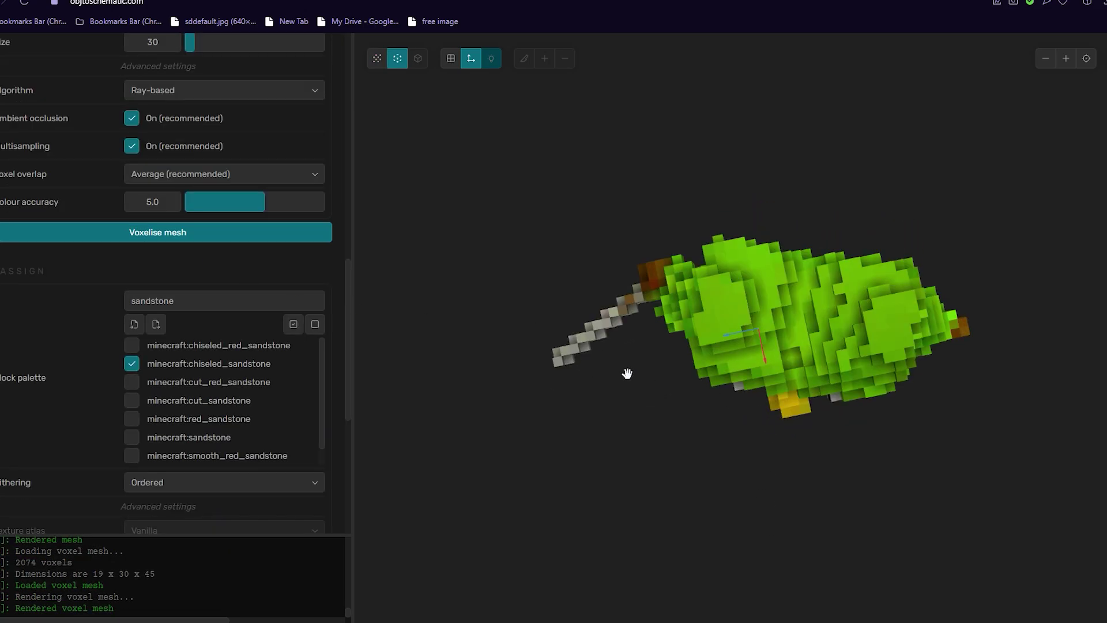
# Reload the owl with Y rotation 20 and voxelise it at size 30
pyautogui.scroll(10, 149, 287)
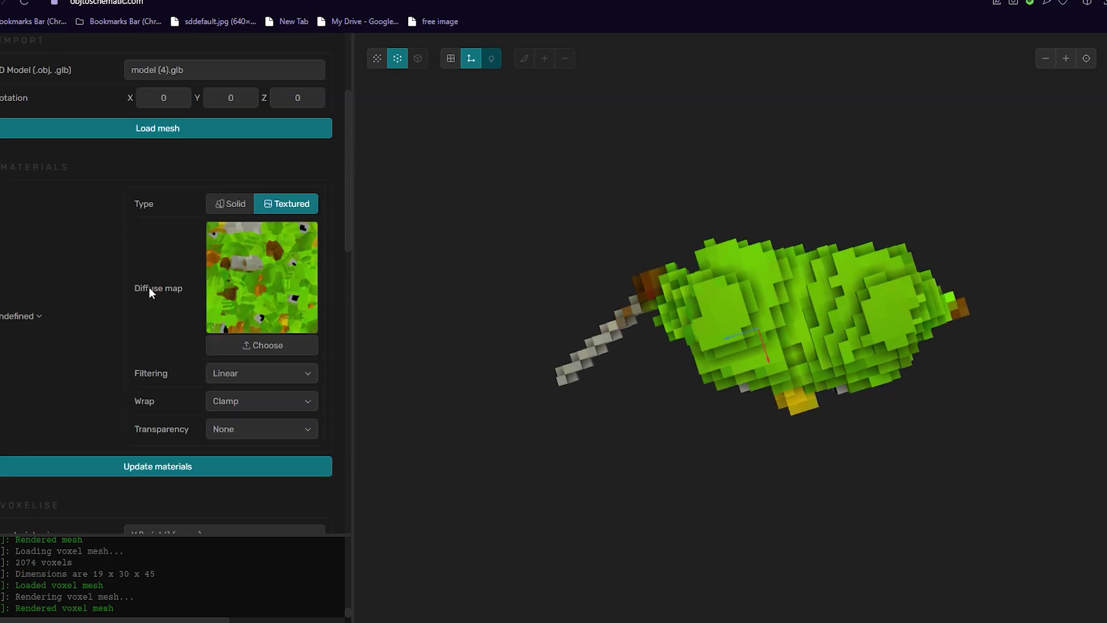
pyautogui.click(155, 302)
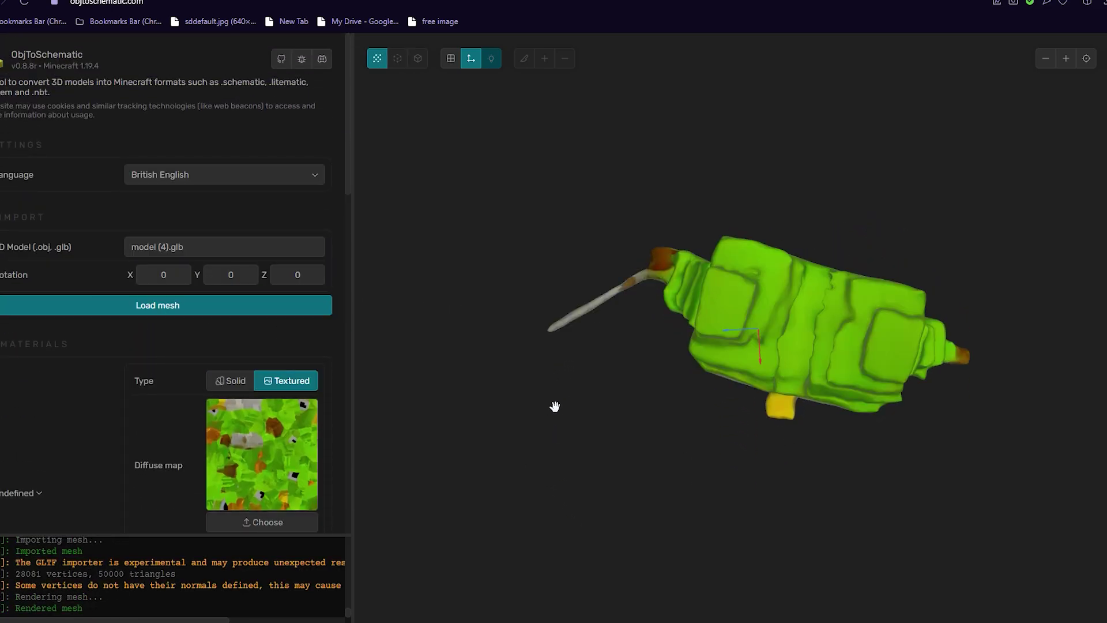
pyautogui.moveTo(729, 361); pyautogui.dragTo(737, 358)
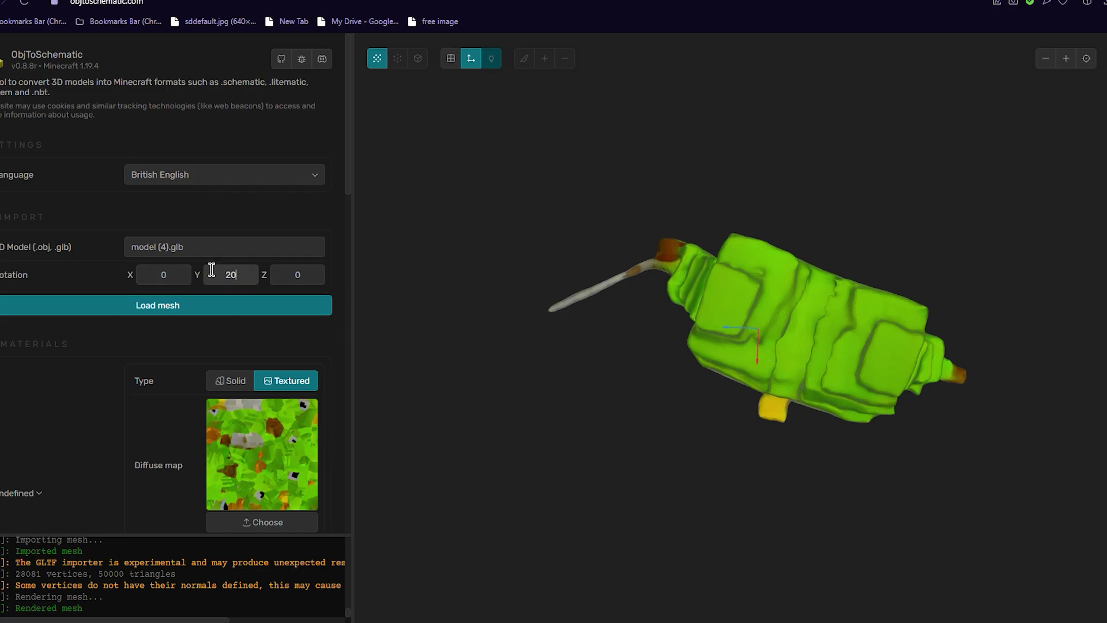
pyautogui.moveTo(709, 337); pyautogui.dragTo(707, 539)
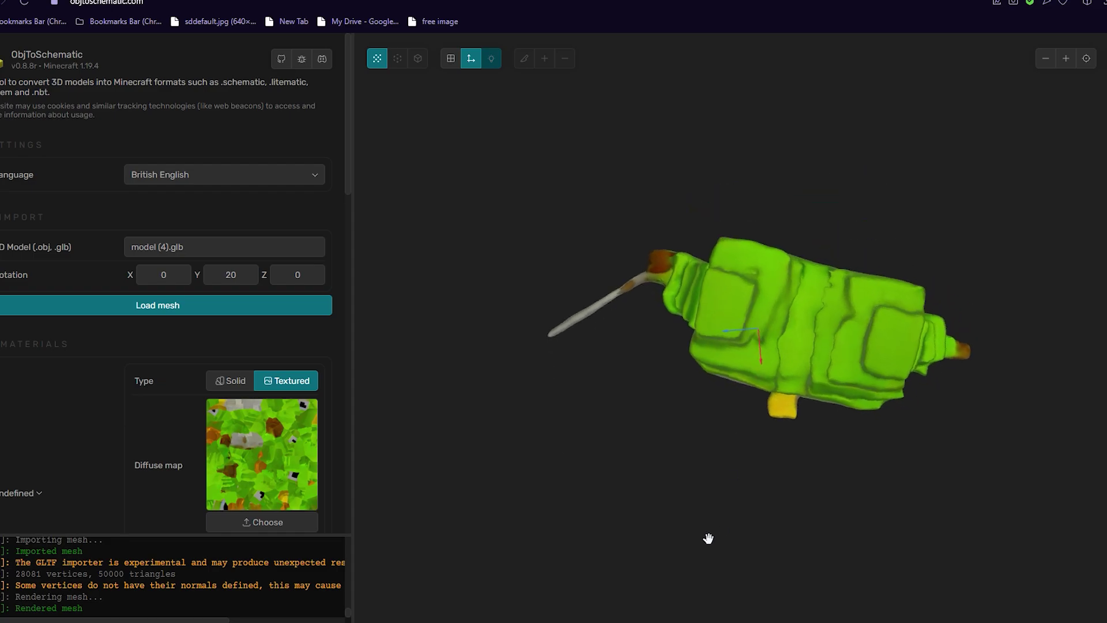
pyautogui.click(145, 304)
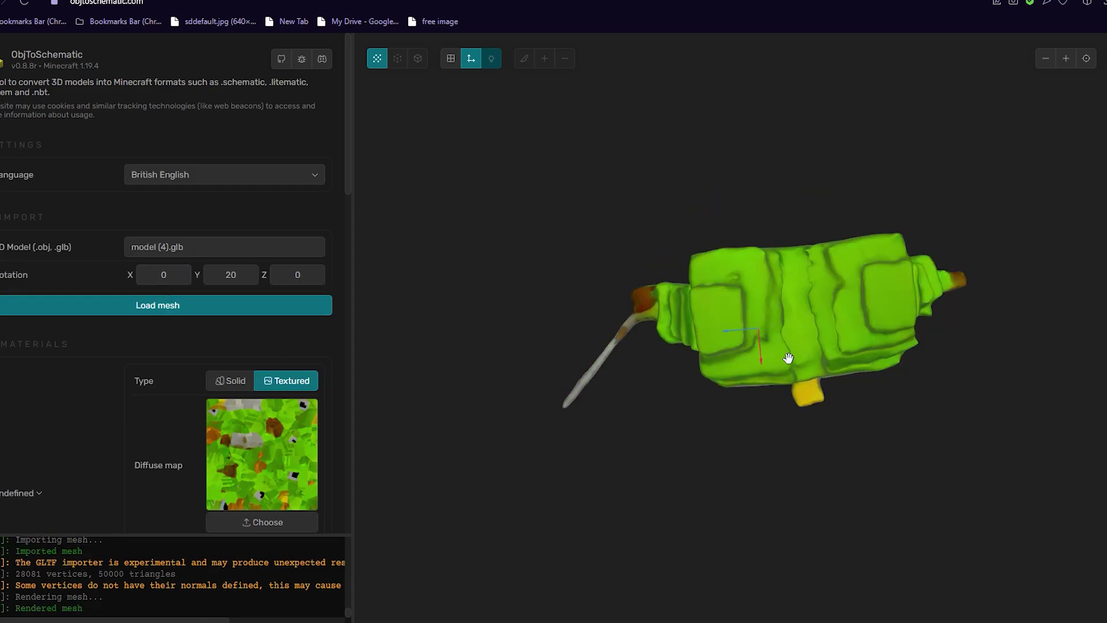
pyautogui.moveTo(788, 359); pyautogui.dragTo(823, 394)
pyautogui.moveTo(761, 345); pyautogui.dragTo(818, 327)
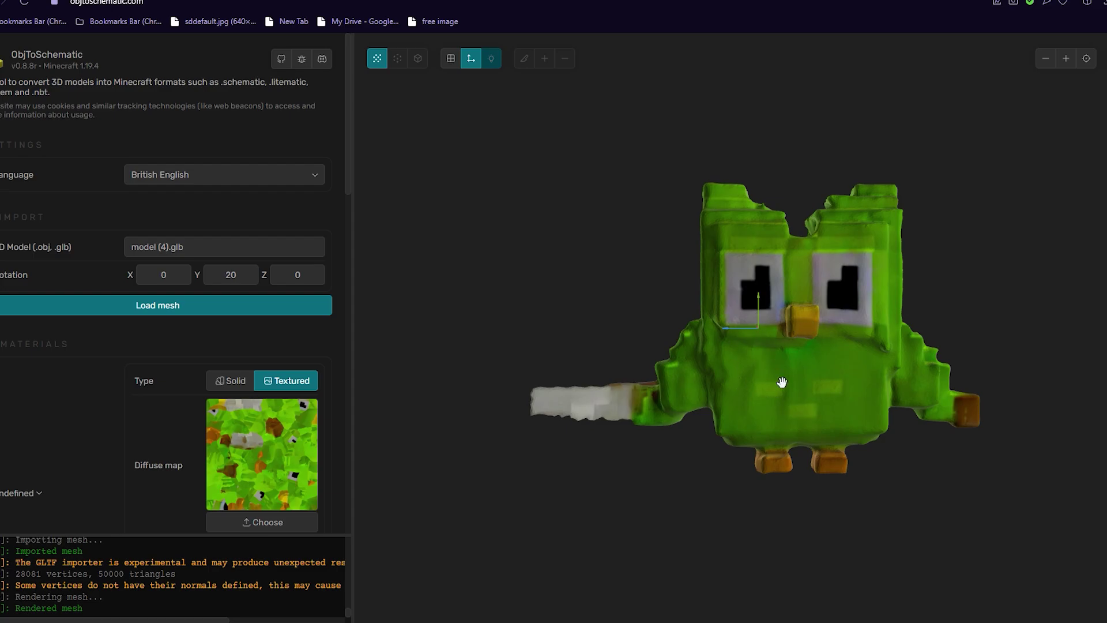
pyautogui.moveTo(782, 382); pyautogui.dragTo(916, 393)
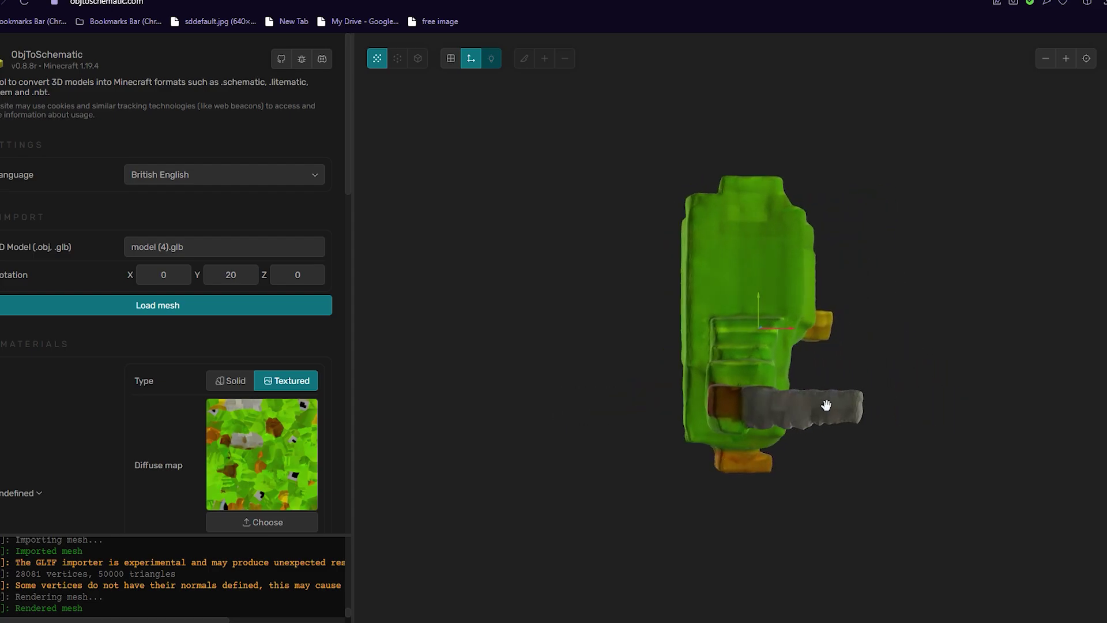
pyautogui.moveTo(826, 405); pyautogui.dragTo(429, 349)
pyautogui.scroll(-8, 334, 363)
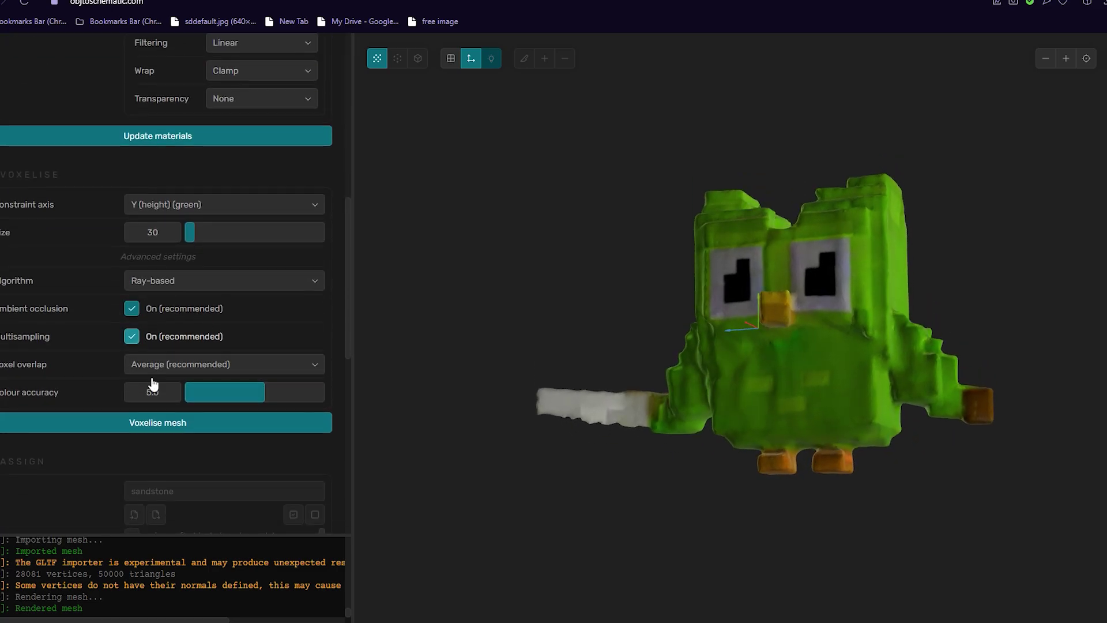
pyautogui.click(173, 428)
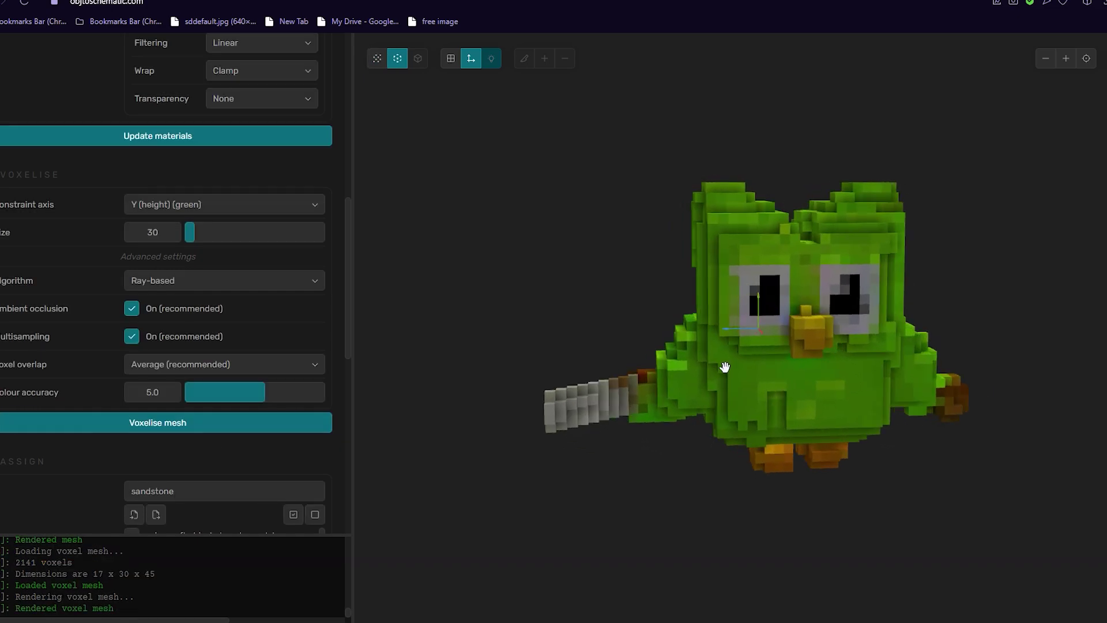